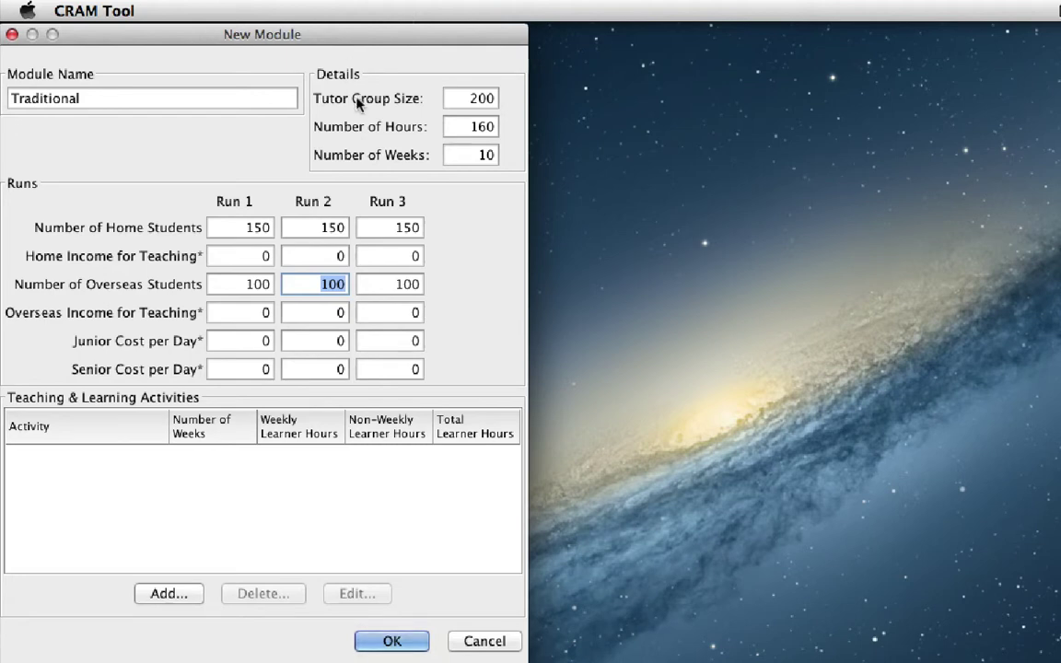
Bring up the TLA Creator Wizard from the Traditional module's New Module dialog.
{"action": "mouse_move", "coordinate": [359, 104]}
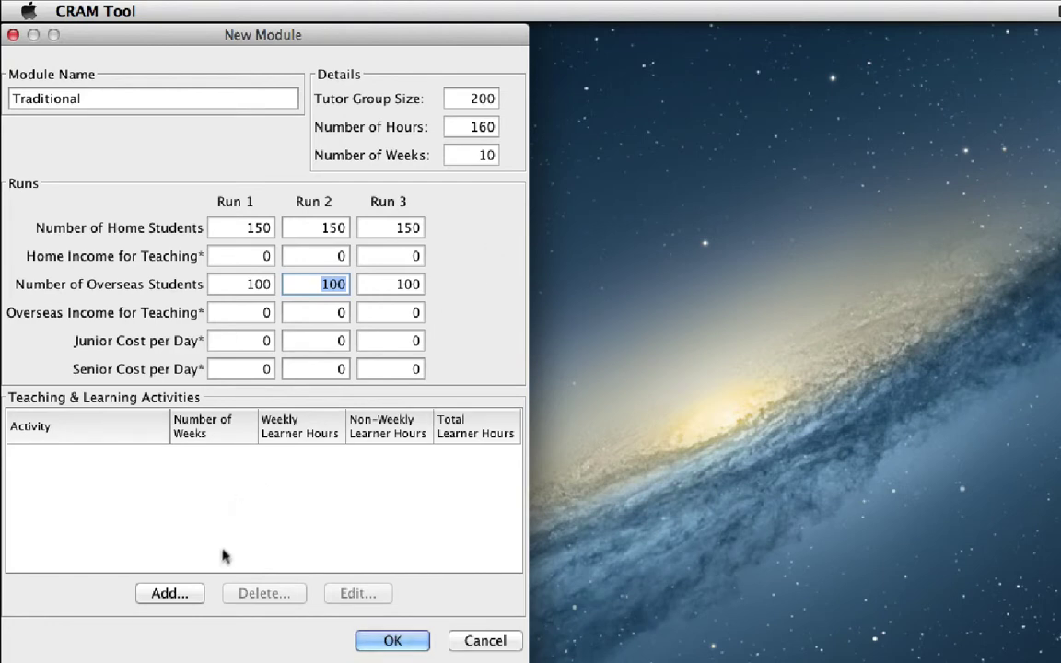
Create a from-scratch activity named Lecture with 100% Acquisition.
{"action": "left_click", "coordinate": [182, 597]}
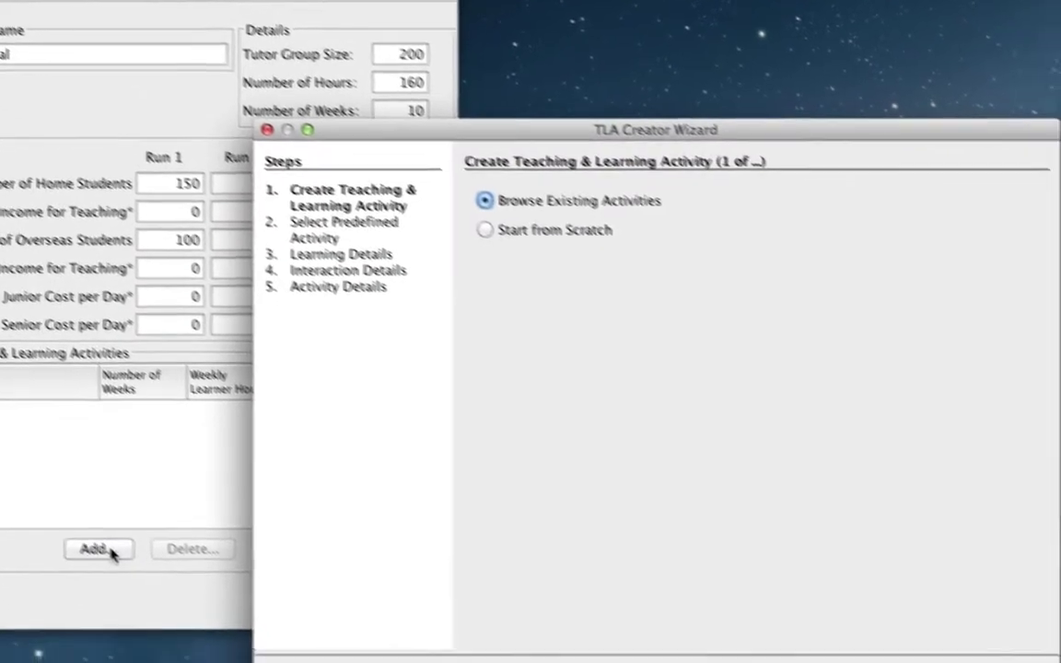
{"action": "left_click", "coordinate": [560, 273]}
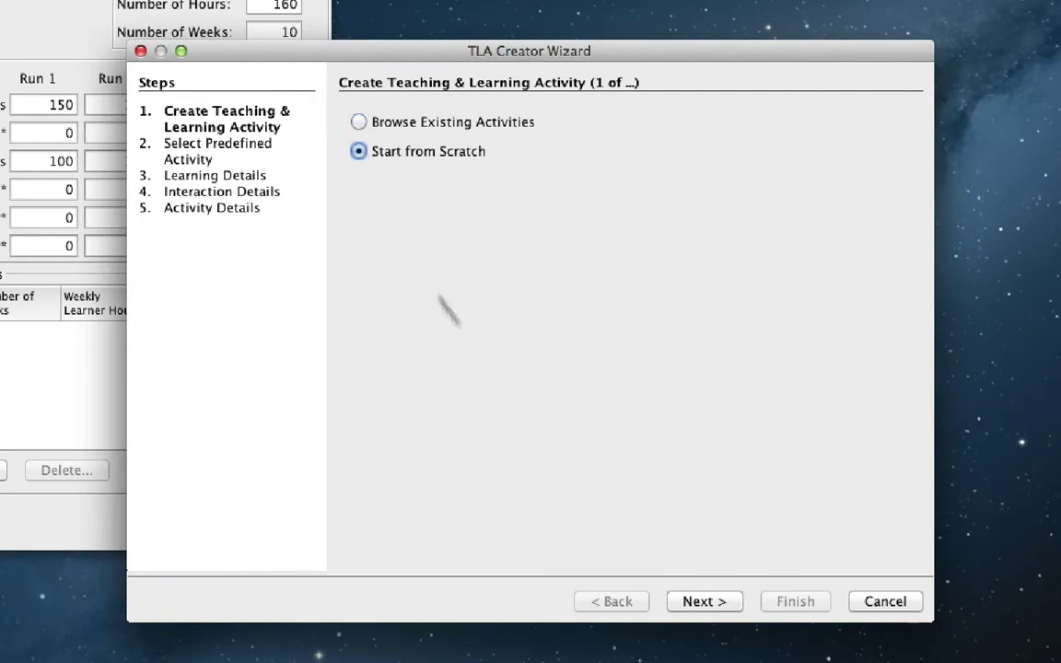
{"action": "left_click", "coordinate": [701, 608]}
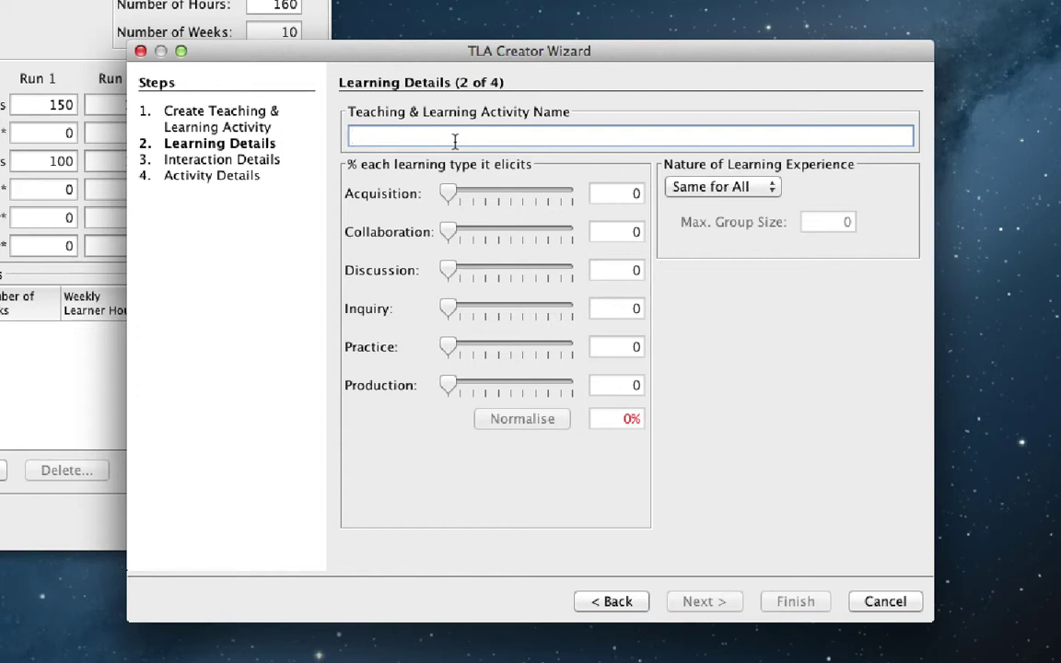
{"action": "type", "text": "Lecture"}
{"action": "left_click_drag", "start_coordinate": [449, 194], "coordinate": [594, 201]}
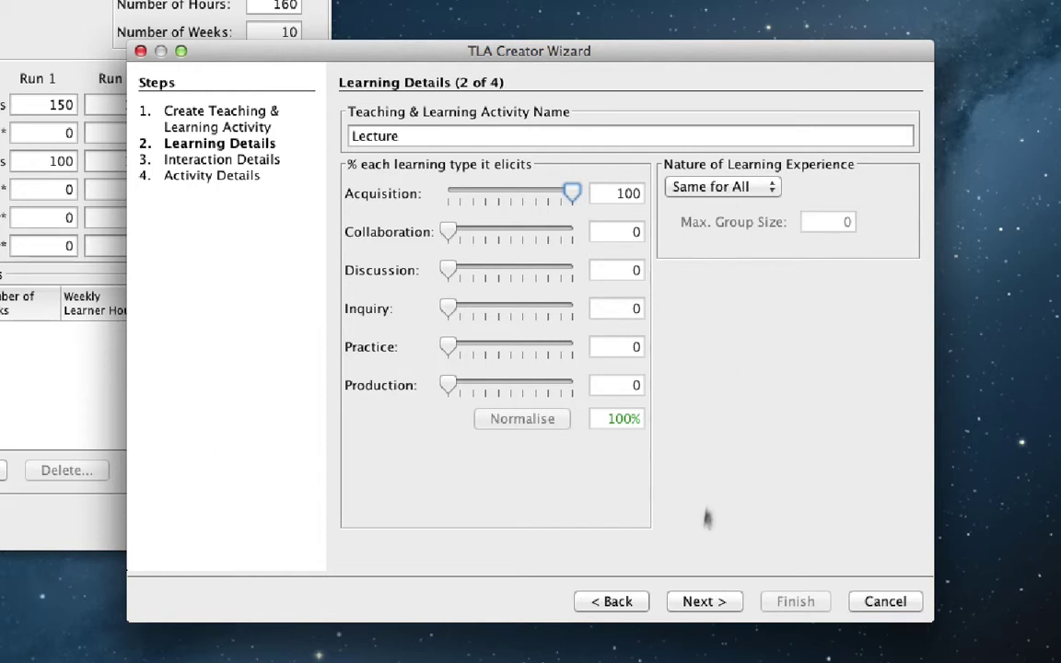
{"action": "left_click", "coordinate": [703, 601]}
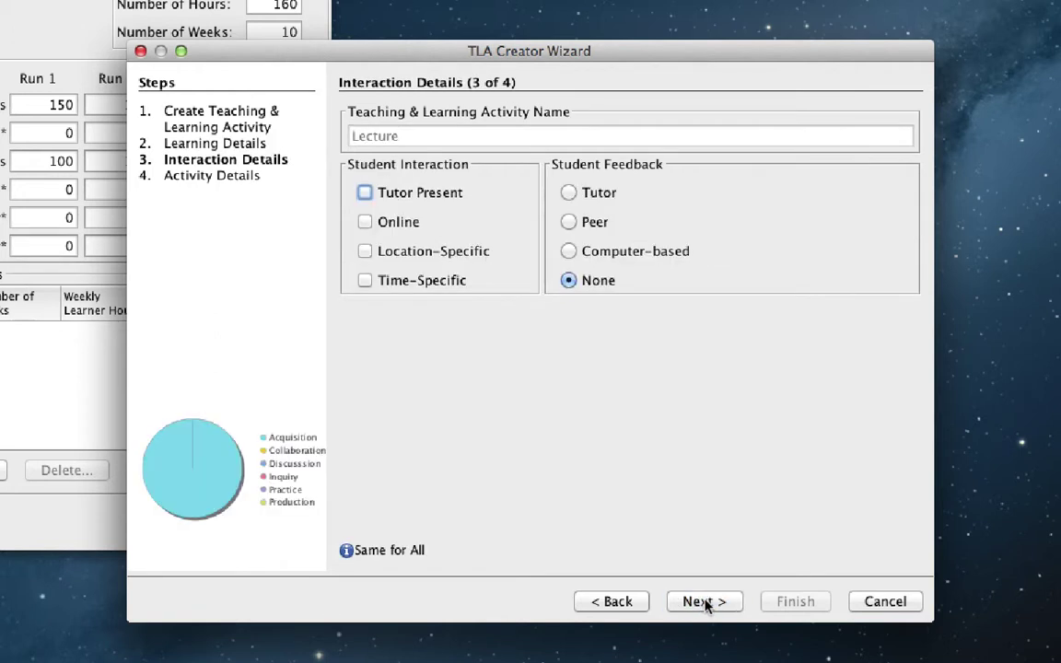
Mark the Lecture as tutor-present, location-specific and time-specific.
{"action": "left_click", "coordinate": [434, 195]}
{"action": "left_click", "coordinate": [416, 256]}
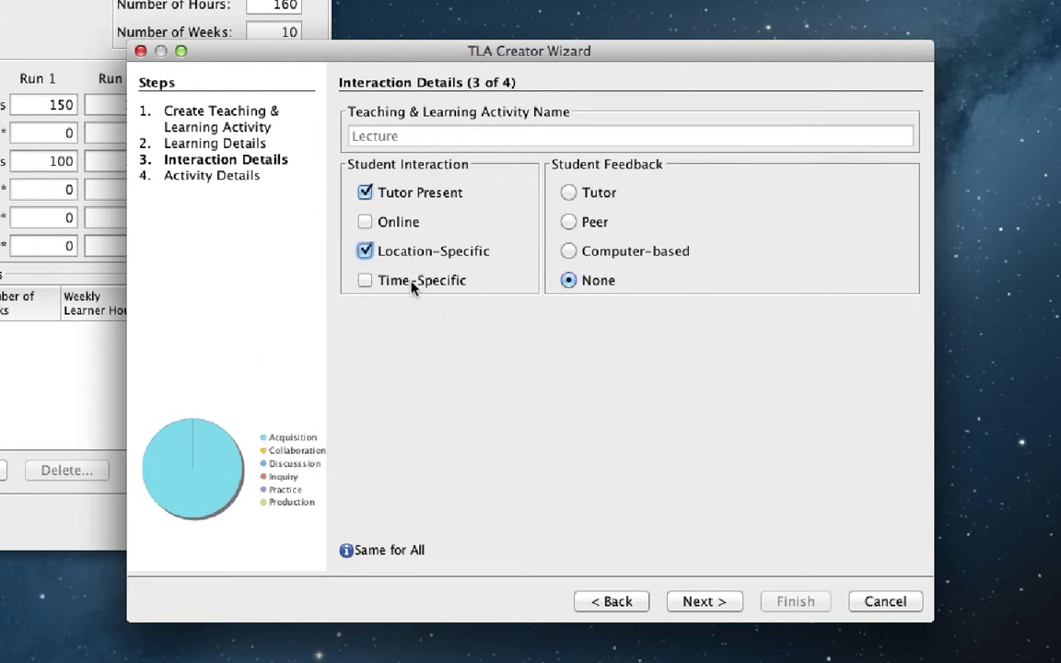
{"action": "left_click", "coordinate": [412, 287]}
{"action": "left_click", "coordinate": [719, 600]}
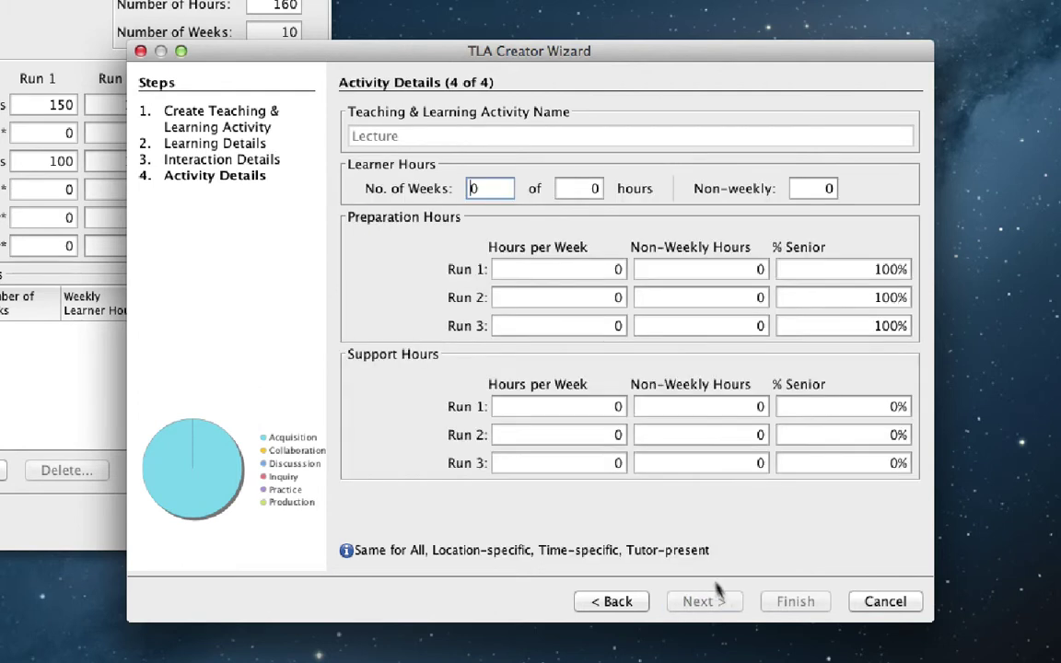
Give the Lecture 10 weeks at 4 hours per week and finish it.
{"action": "double_click", "coordinate": [474, 188]}
{"action": "type", "text": "10"}
{"action": "key", "text": "Tab"}
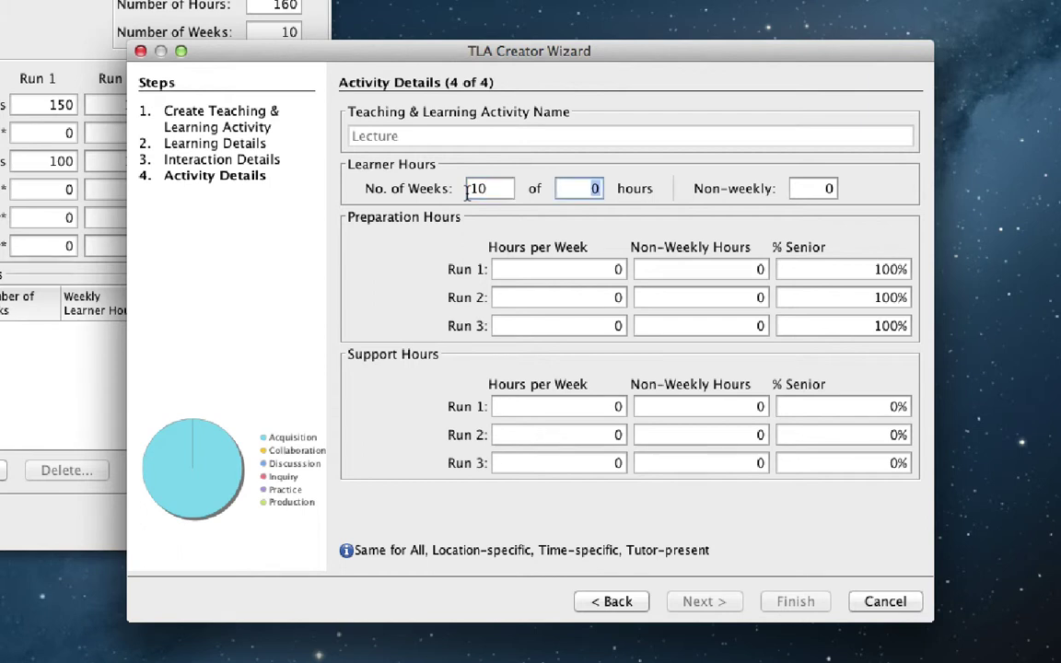
{"action": "type", "text": "4"}
{"action": "key", "text": "Tab"}
{"action": "left_click", "coordinate": [796, 601]}
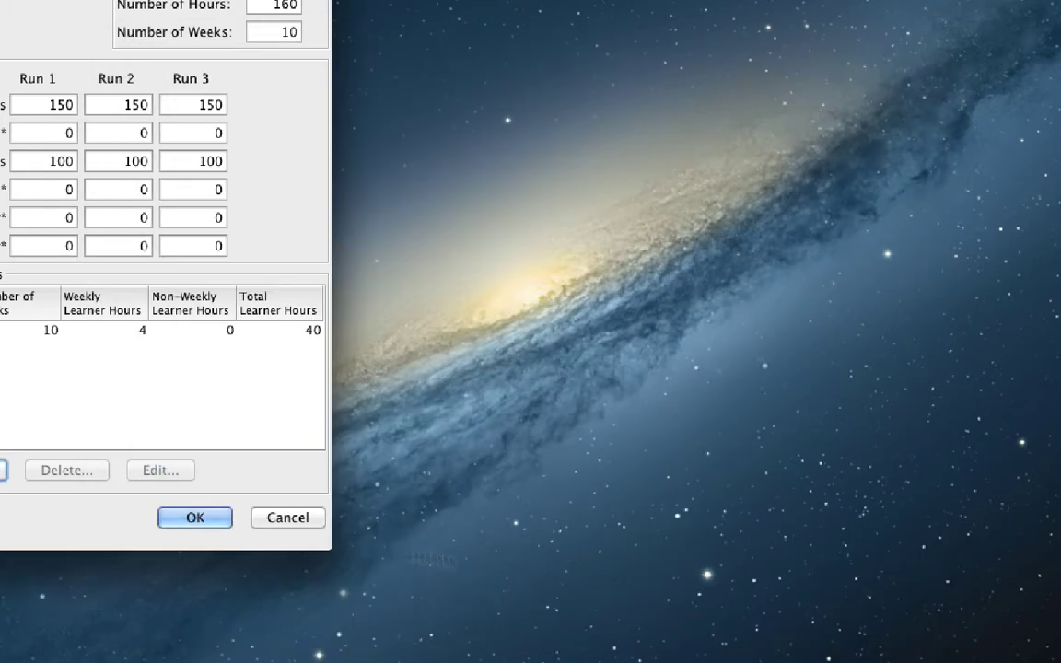
Create a from-scratch Tutorial with Discussion and Production normalised to 33% and 67%.
{"action": "left_click", "coordinate": [3, 470]}
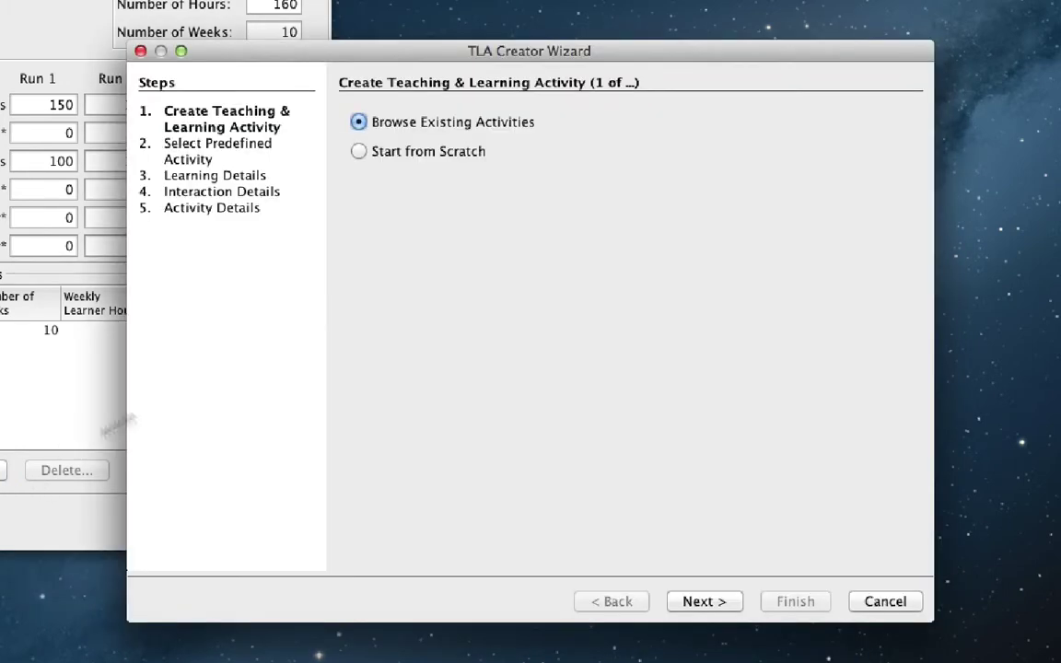
{"action": "left_click", "coordinate": [428, 153]}
{"action": "left_click", "coordinate": [719, 600]}
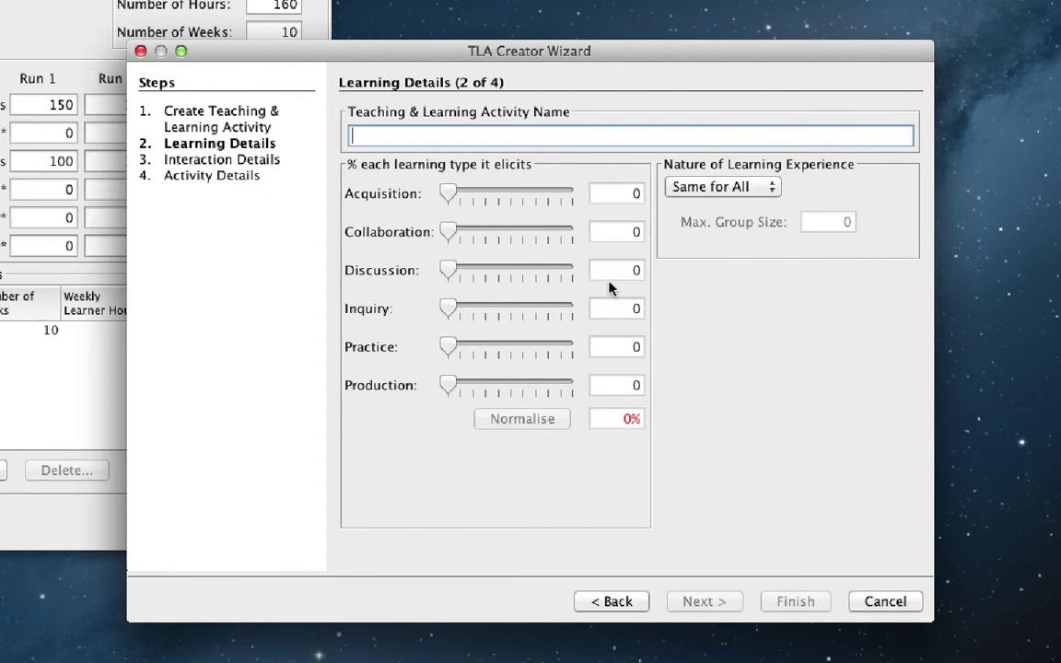
{"action": "type", "text": "Tutorial"}
{"action": "left_click_drag", "start_coordinate": [453, 388], "coordinate": [542, 387]}
{"action": "left_click_drag", "start_coordinate": [450, 270], "coordinate": [493, 270]}
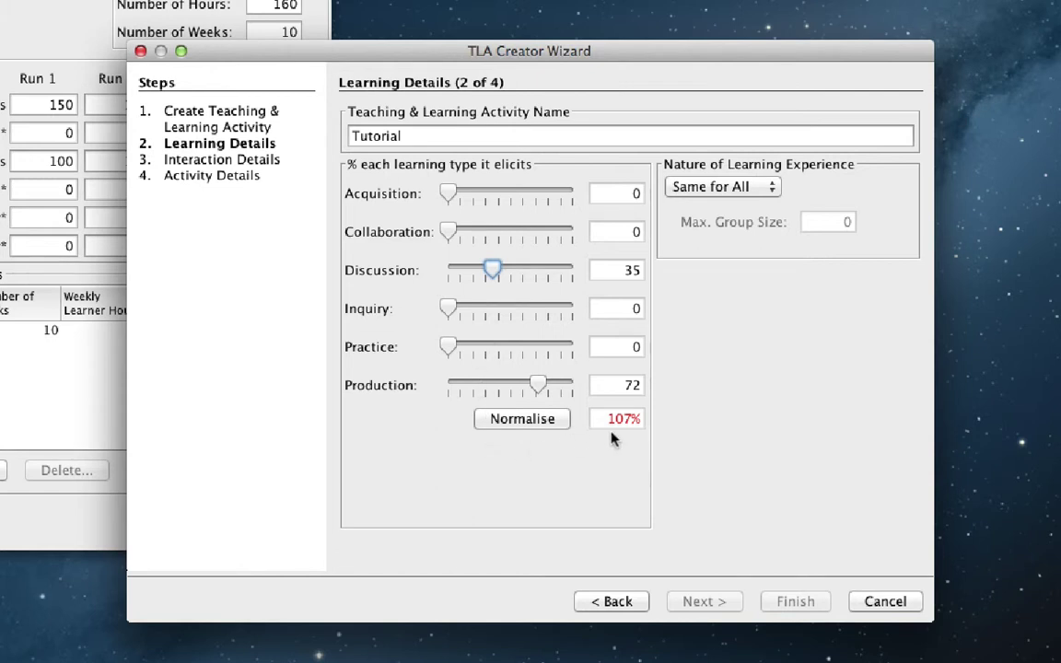
{"action": "left_click", "coordinate": [527, 421]}
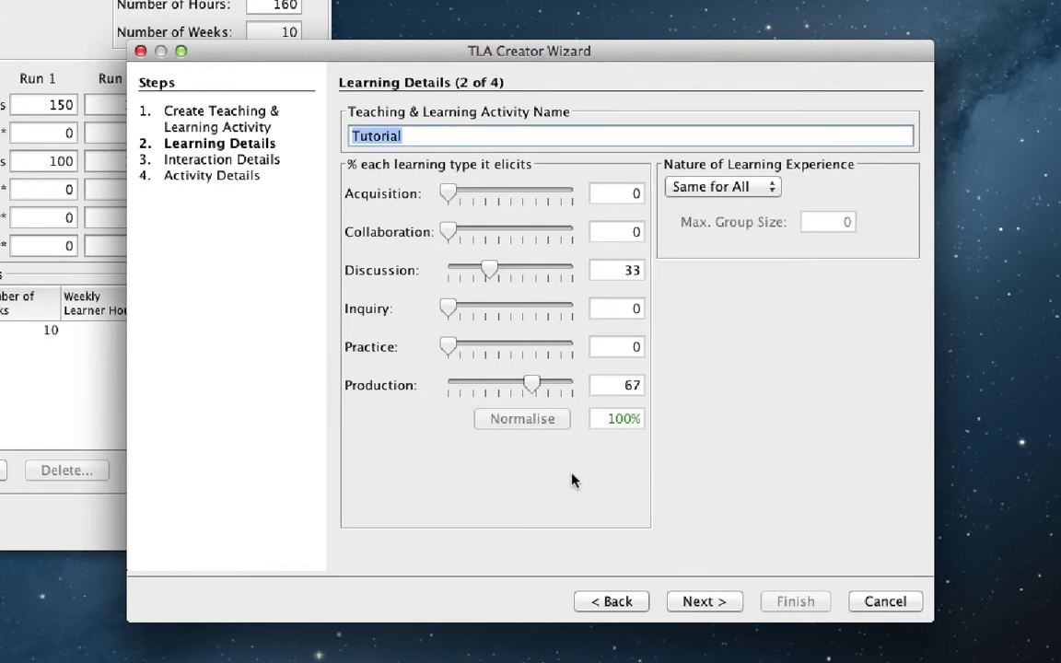
Make the Tutorial a Social learning experience with a maximum group size of 10.
{"action": "left_click", "coordinate": [724, 190]}
{"action": "left_click", "coordinate": [719, 174]}
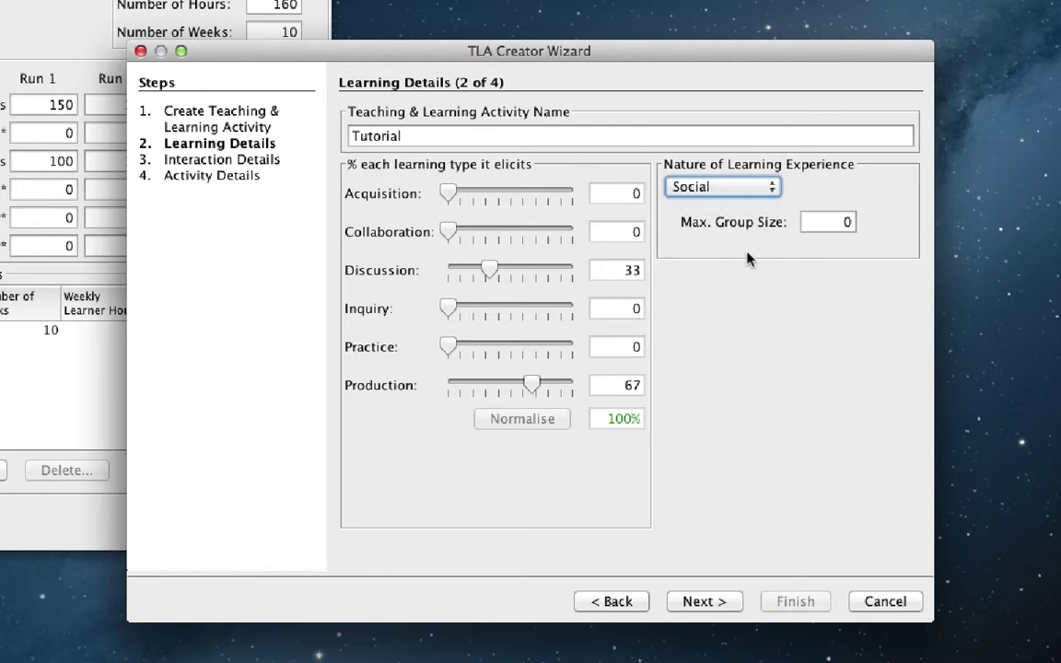
{"action": "key", "text": "Tab"}
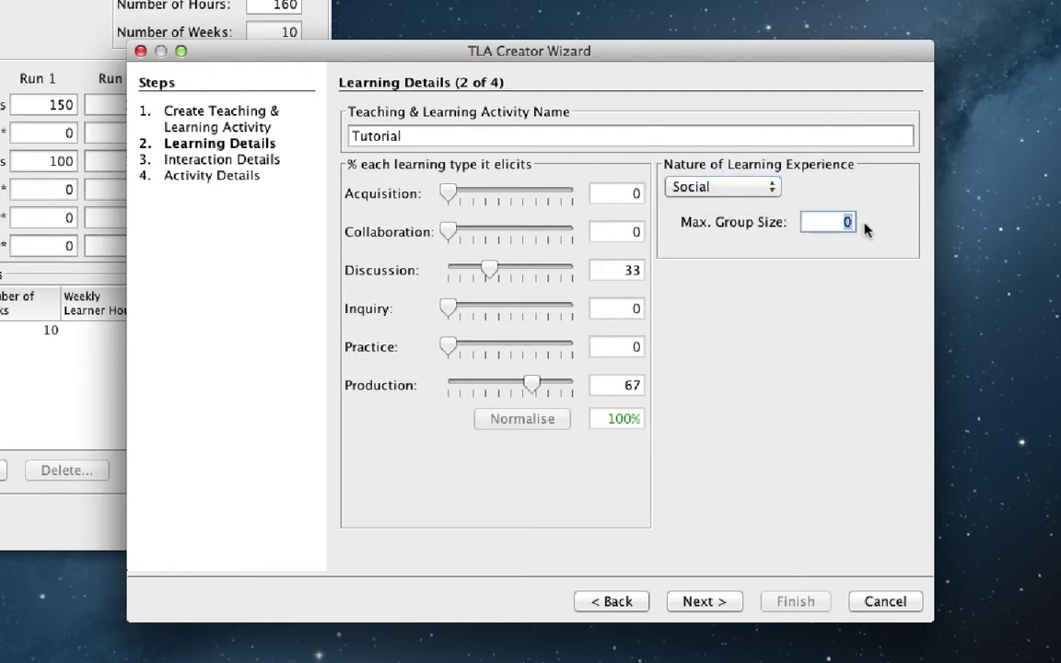
{"action": "type", "text": "10"}
{"action": "left_click", "coordinate": [722, 601]}
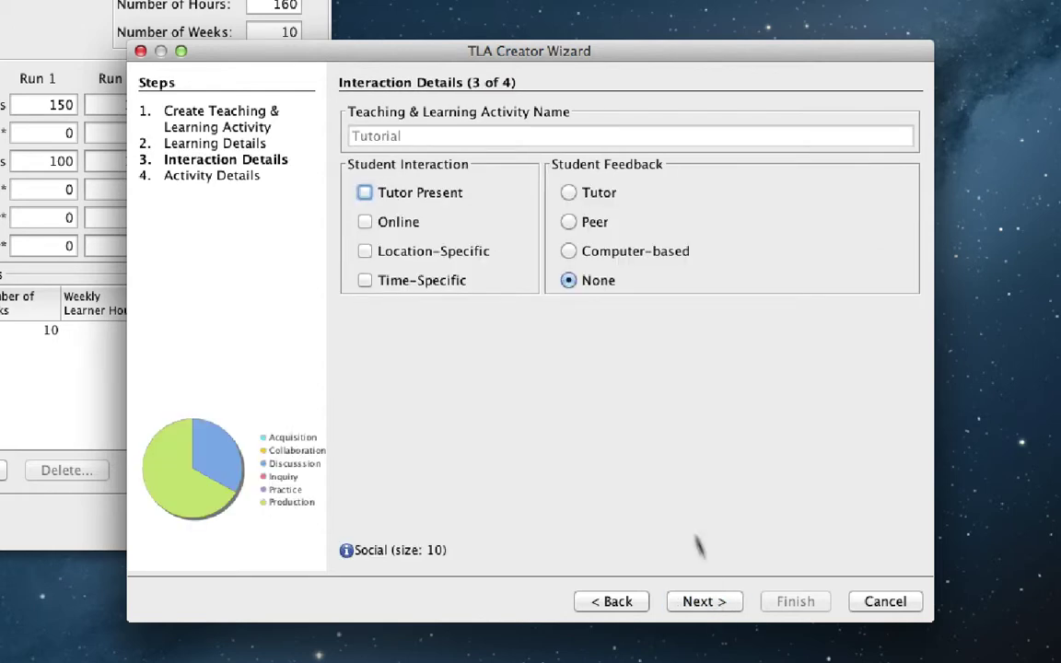
Mark the Tutorial tutor-present, location- and time-specific, with feedback from the tutor.
{"action": "left_click", "coordinate": [433, 192]}
{"action": "left_click", "coordinate": [408, 258]}
{"action": "left_click", "coordinate": [403, 280]}
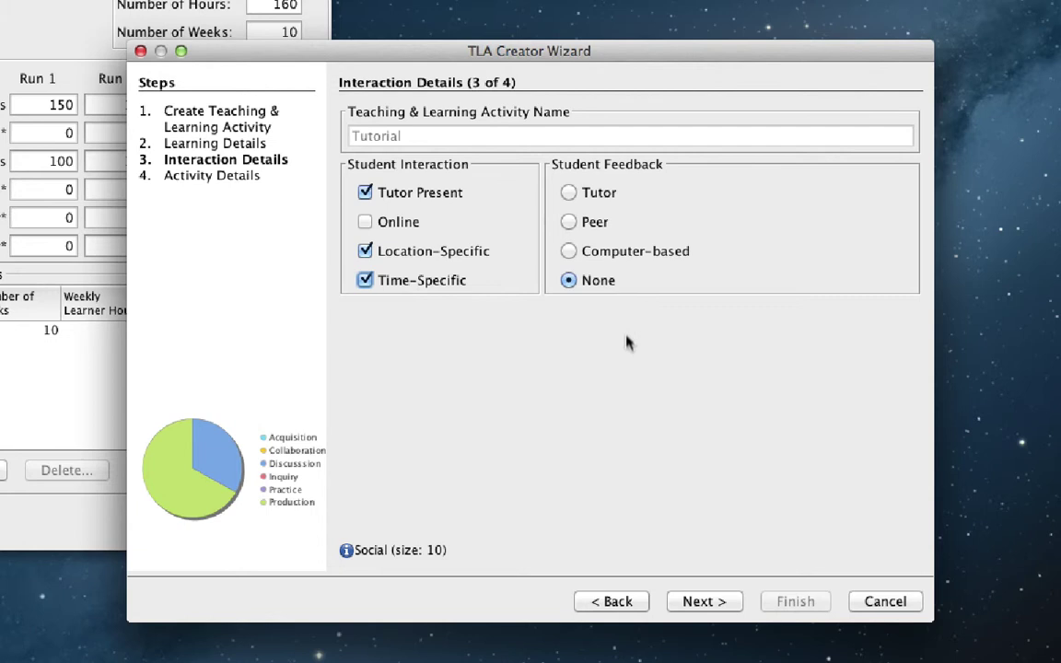
{"action": "left_click", "coordinate": [603, 195]}
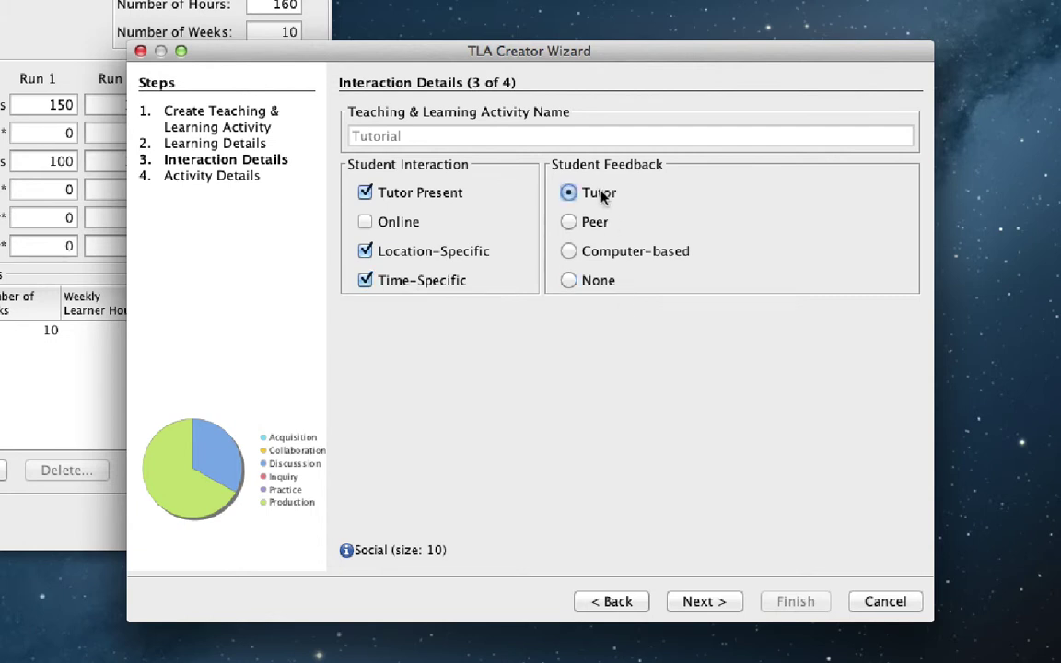
{"action": "left_click", "coordinate": [705, 602]}
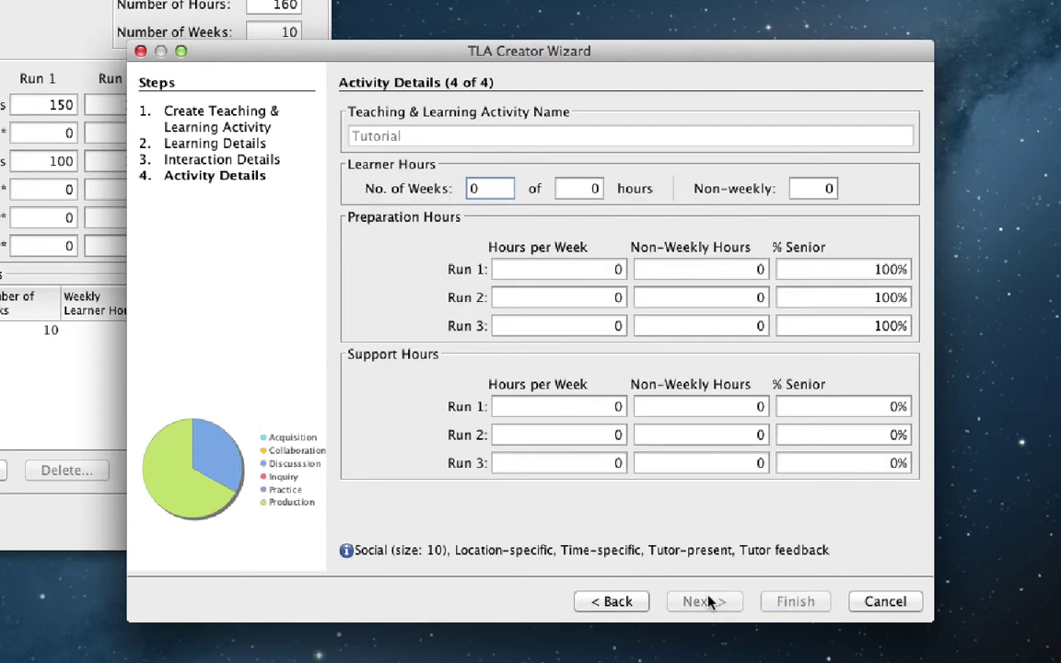
Give the Tutorial 10 weeks at 2 hours per week and finish it.
{"action": "left_click", "coordinate": [478, 188]}
{"action": "left_click_drag", "start_coordinate": [478, 188], "coordinate": [468, 188]}
{"action": "type", "text": "10"}
{"action": "key", "text": "Tab"}
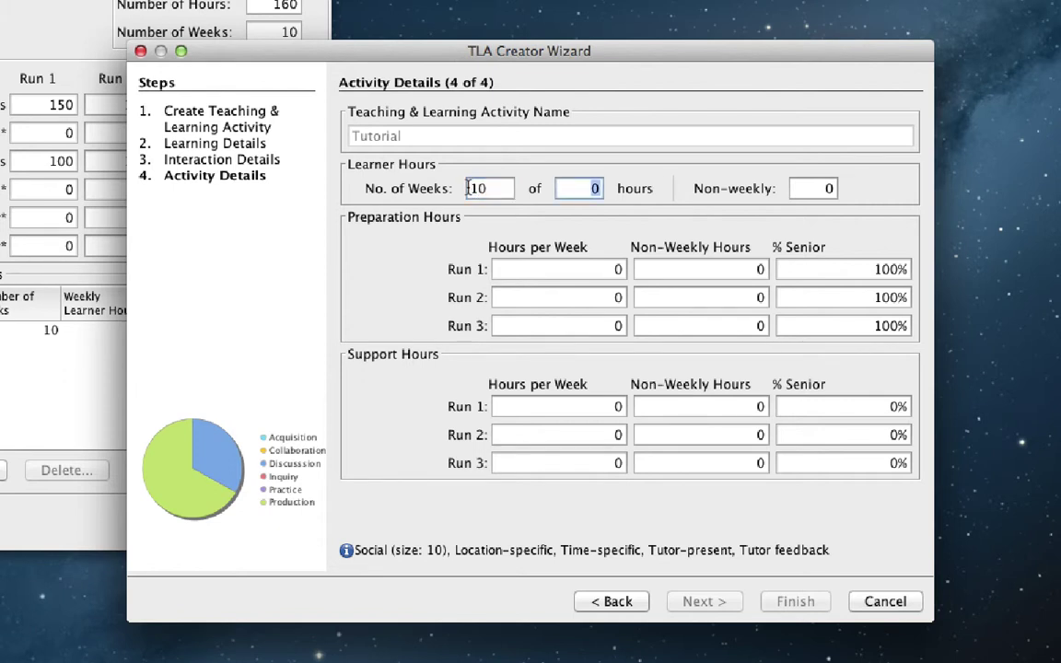
{"action": "type", "text": "2"}
{"action": "key", "text": "Tab"}
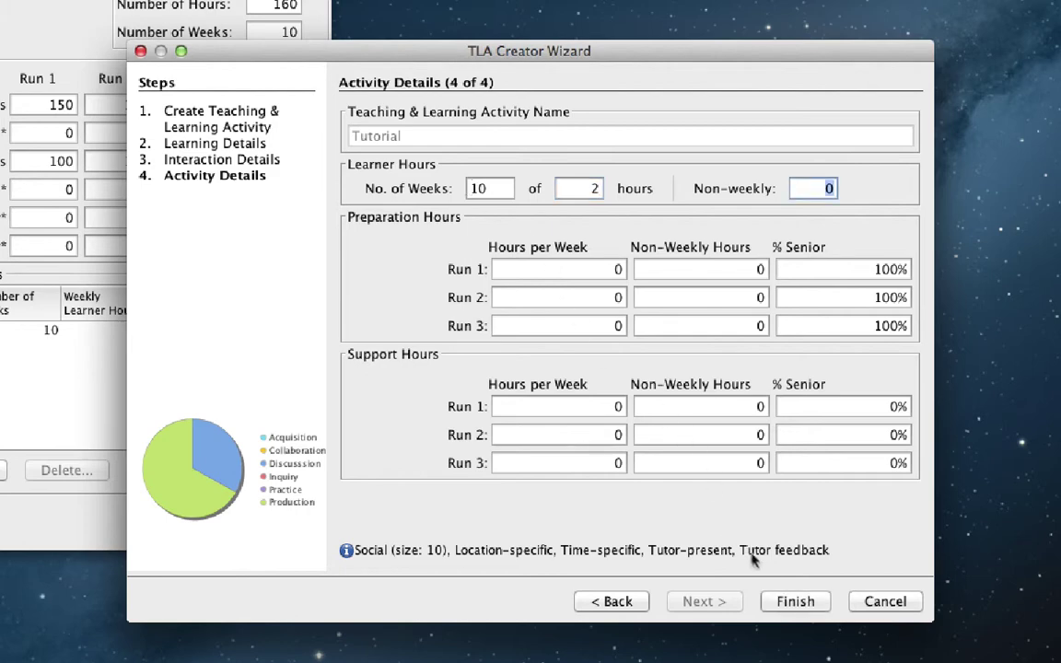
{"action": "left_click", "coordinate": [789, 602]}
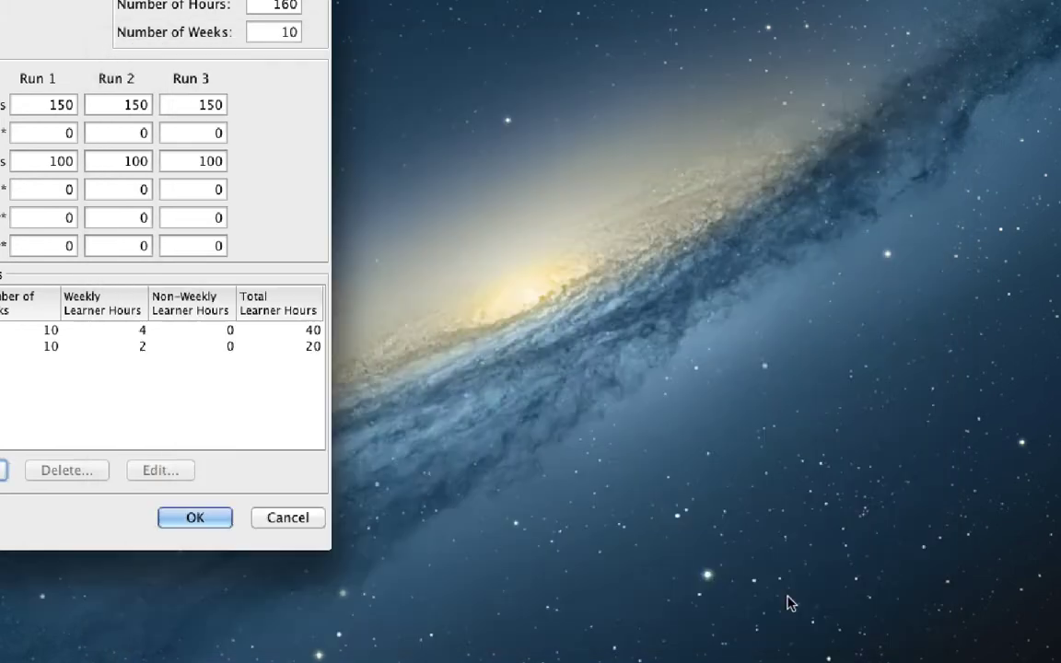
Start a from-scratch activity named Essays with 100% Production.
{"action": "left_click", "coordinate": [5, 470]}
{"action": "left_click", "coordinate": [448, 153]}
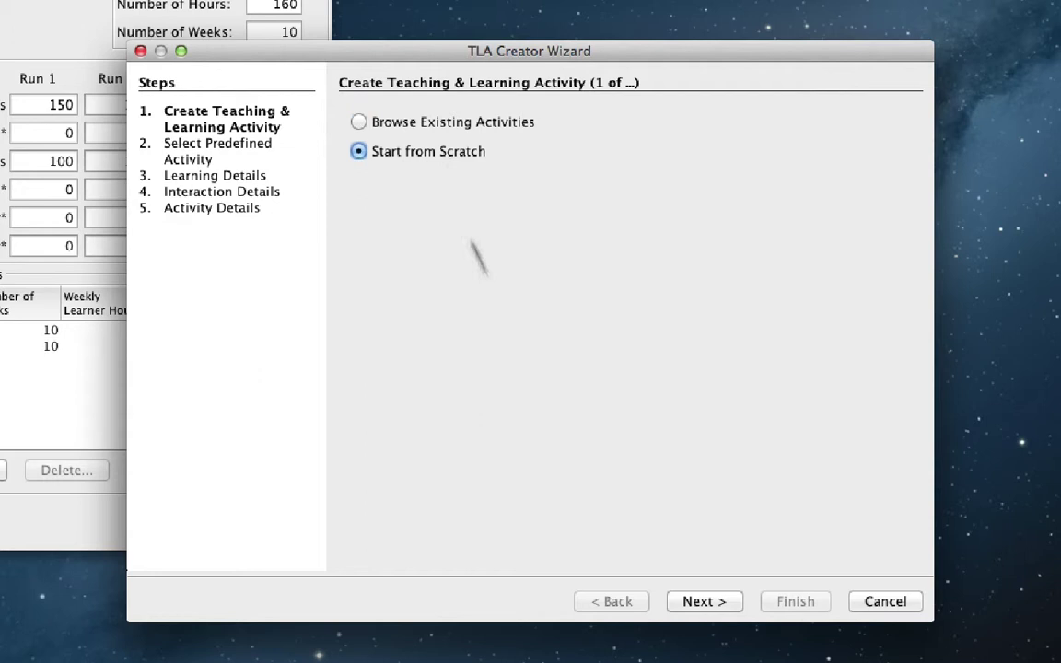
{"action": "left_click", "coordinate": [705, 602]}
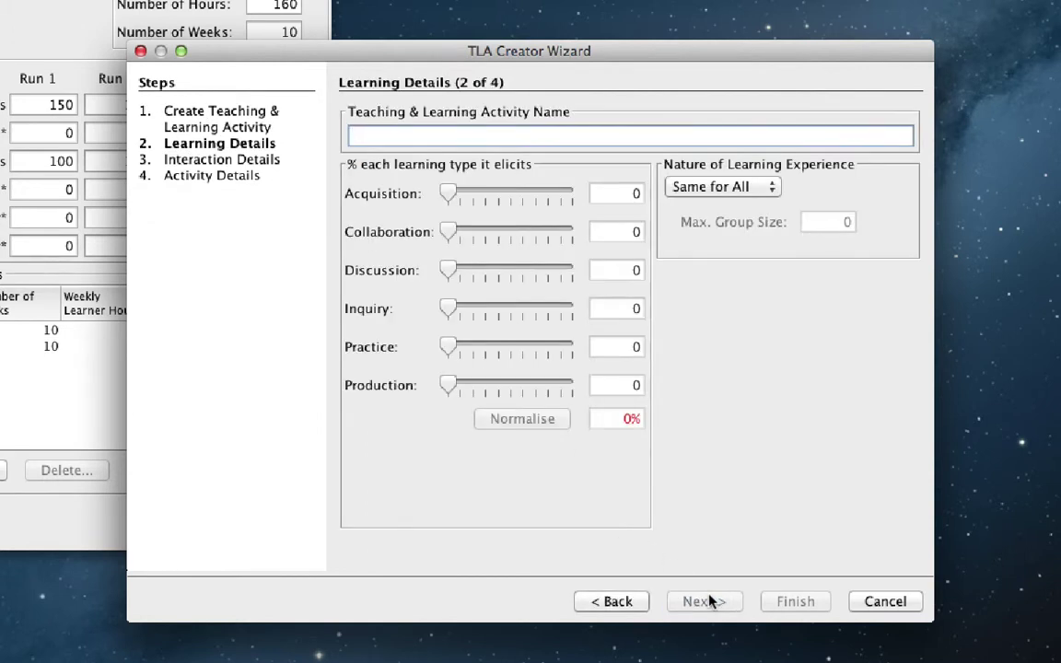
{"action": "left_click_drag", "start_coordinate": [449, 385], "coordinate": [577, 388]}
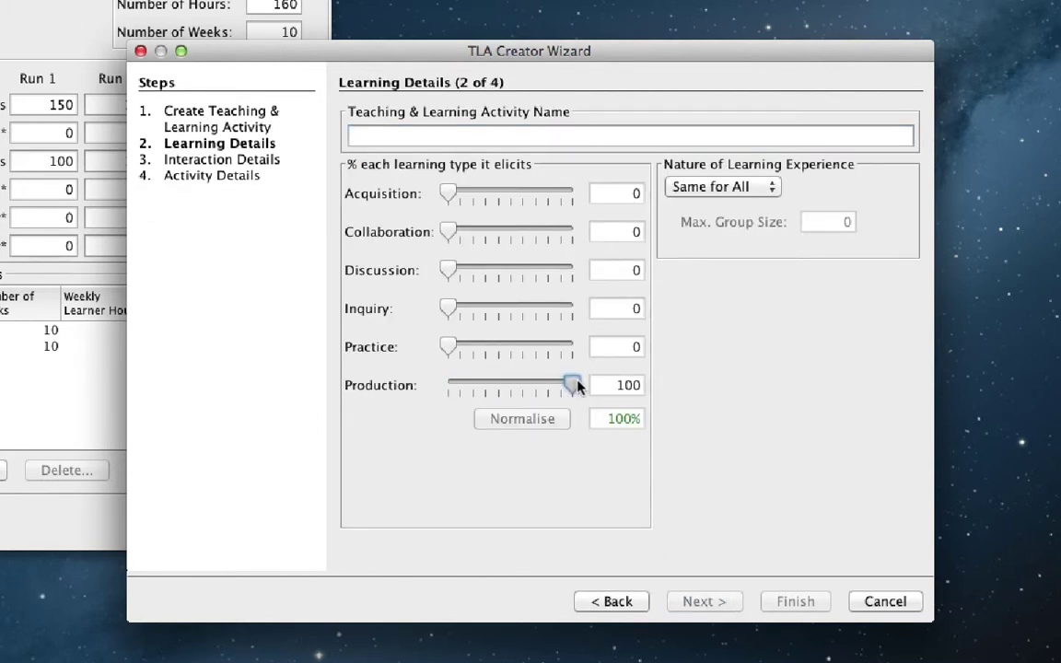
{"action": "left_click", "coordinate": [465, 136]}
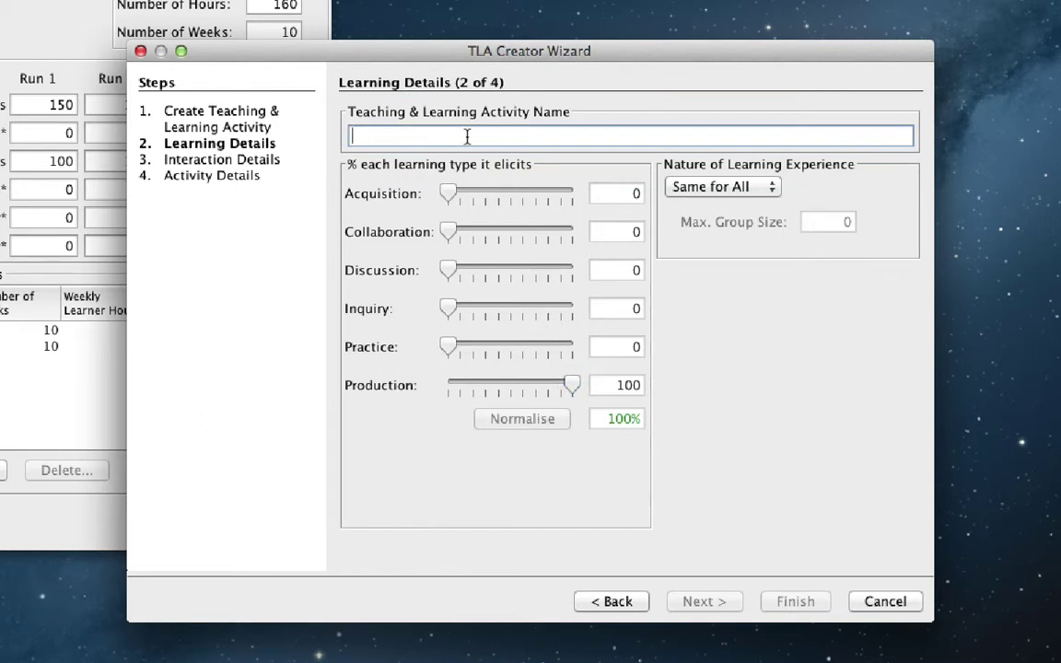
{"action": "type", "text": "Essay"}
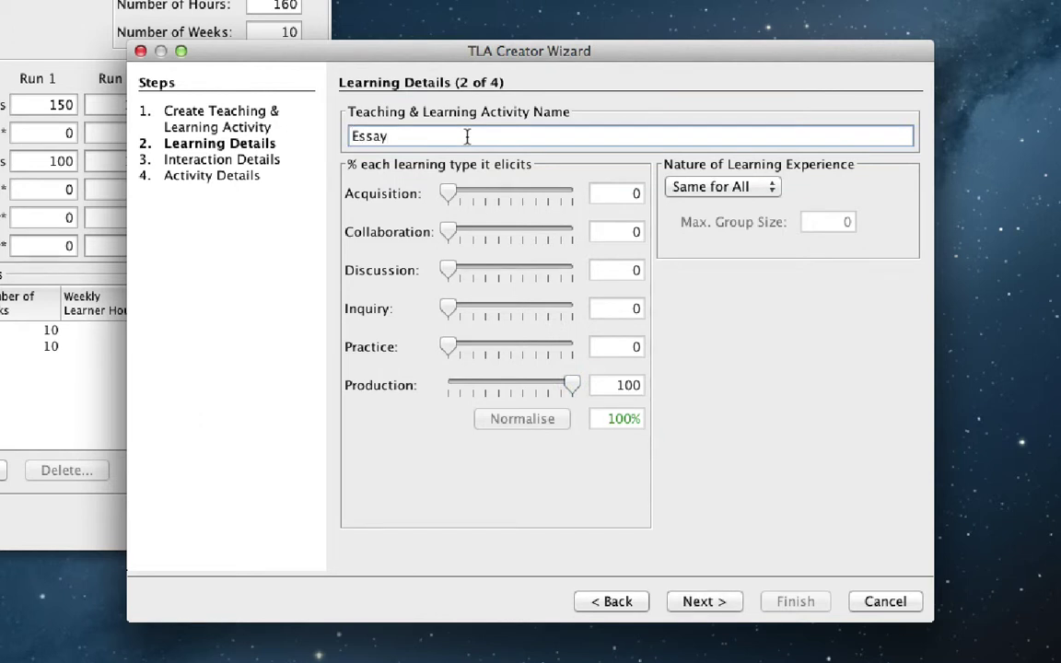
{"action": "type", "text": "s"}
Make the Essays a Personalised learning experience with tutor feedback.
{"action": "left_click", "coordinate": [707, 188]}
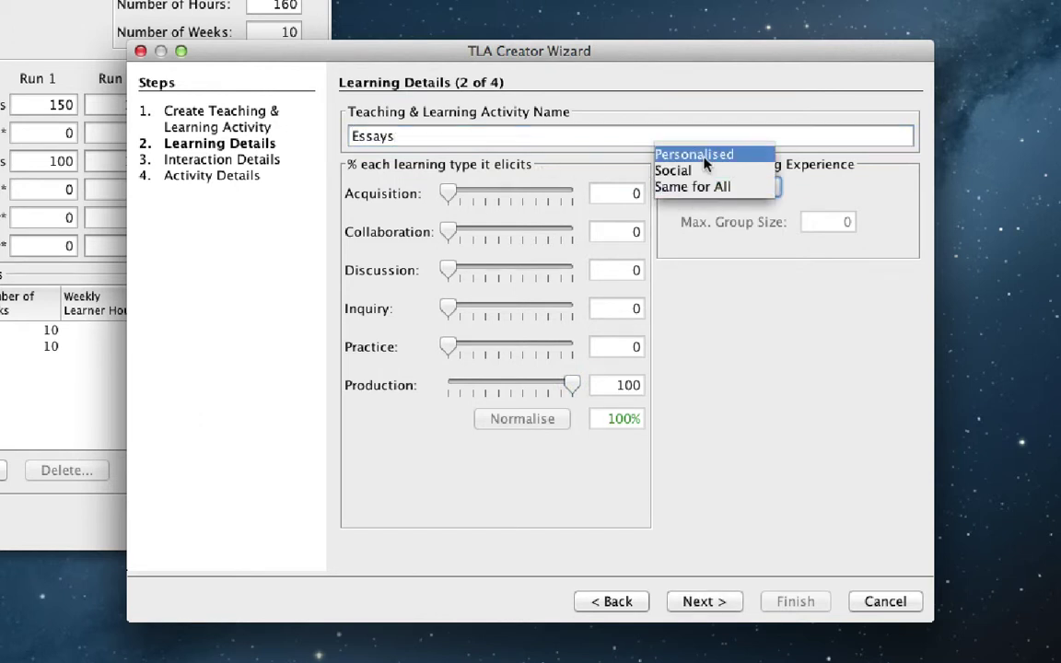
{"action": "left_click", "coordinate": [705, 156]}
{"action": "left_click", "coordinate": [719, 601]}
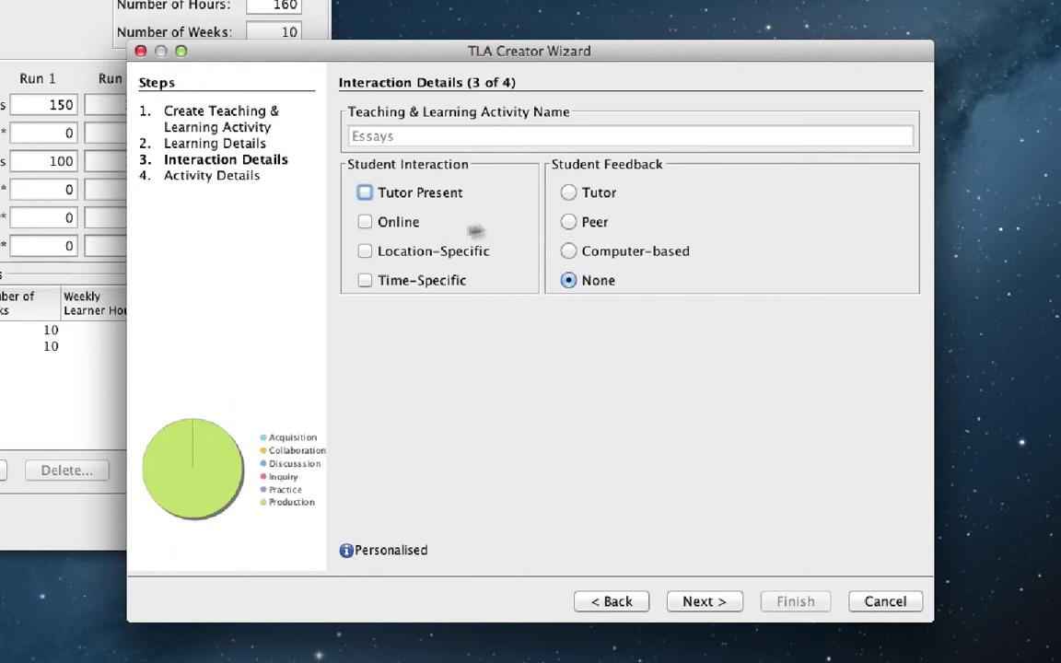
{"action": "left_click", "coordinate": [595, 196]}
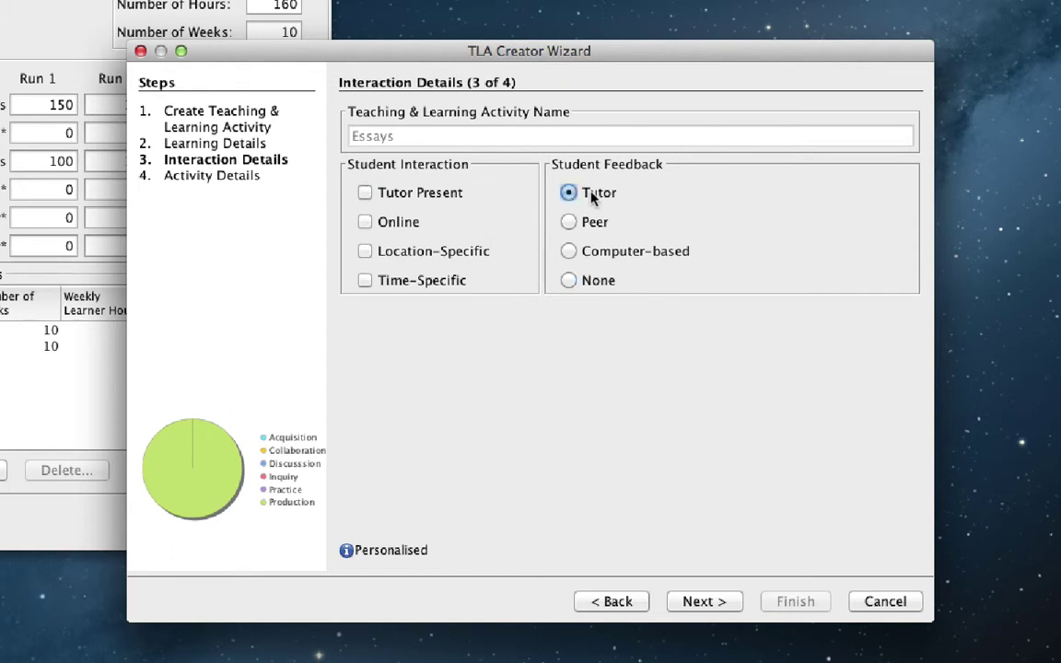
{"action": "left_click", "coordinate": [706, 602]}
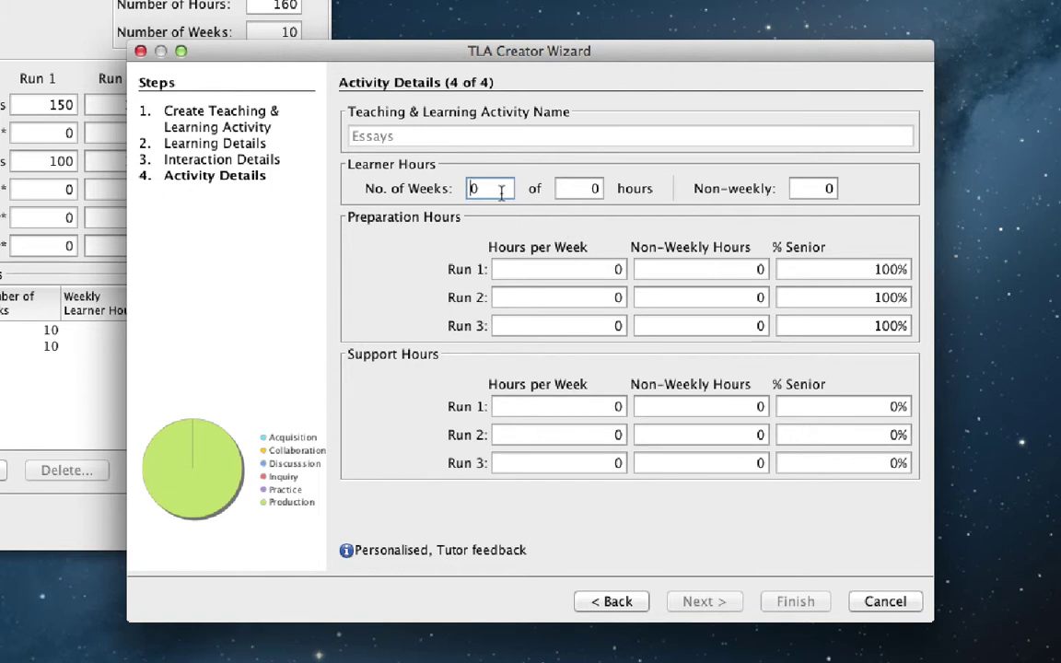
Set the Essays hours to 3 weeks at 10 hours per week.
{"action": "left_click_drag", "start_coordinate": [500, 190], "coordinate": [464, 188]}
{"action": "type", "text": "3"}
{"action": "key", "text": "Tab"}
{"action": "type", "text": "10"}
{"action": "key", "text": "Tab"}
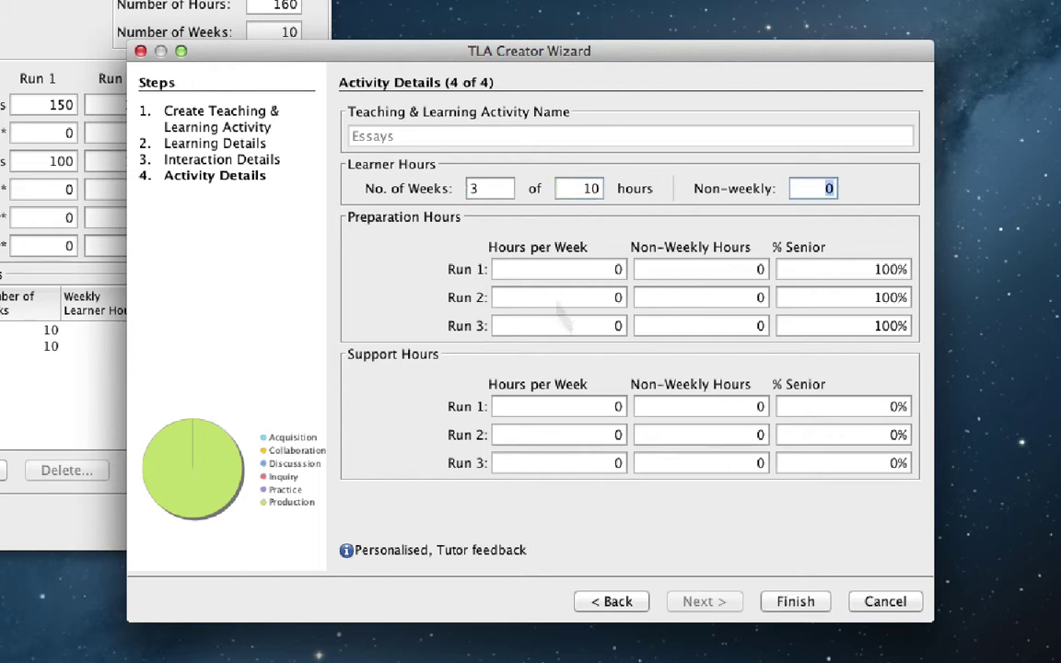
Finish the Essays activity and start a from-scratch activity named Exam.
{"action": "left_click", "coordinate": [795, 601]}
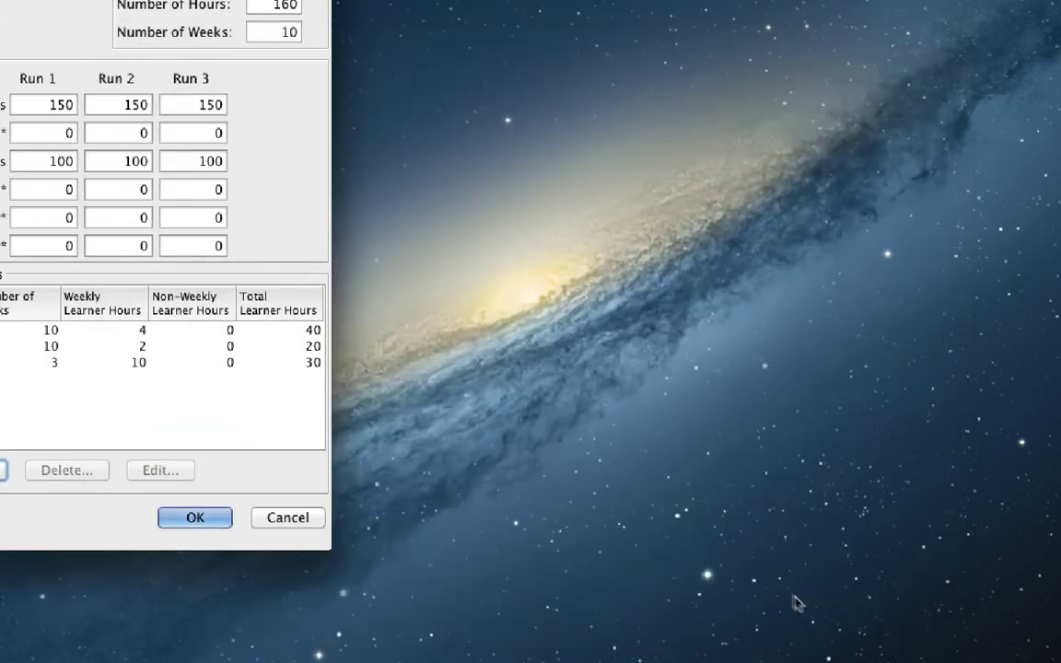
{"action": "left_click", "coordinate": [3, 471]}
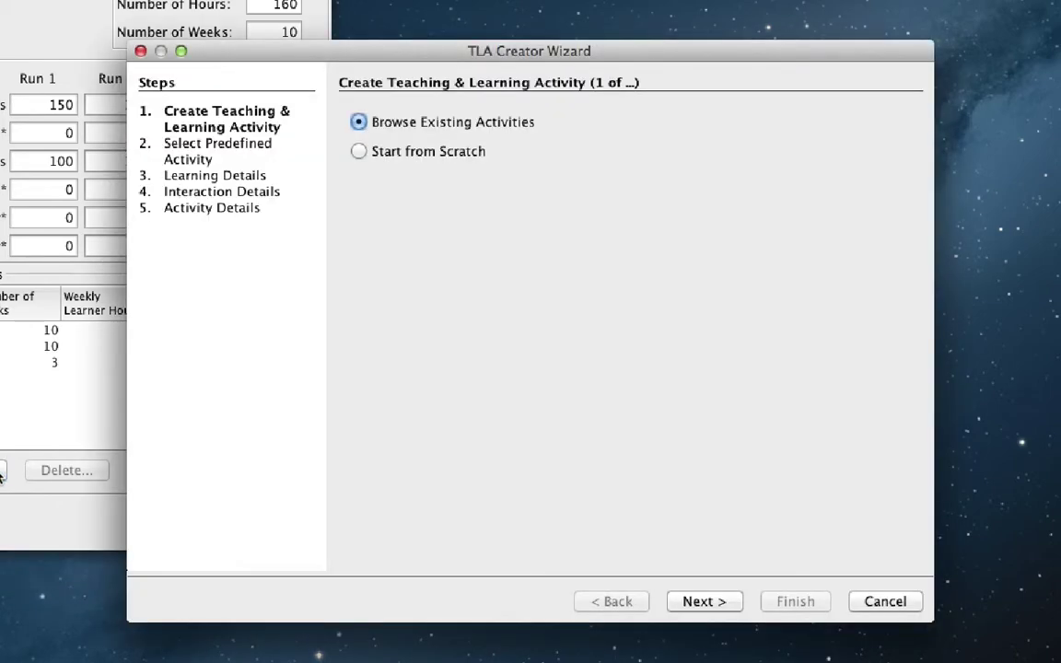
{"action": "left_click", "coordinate": [358, 152]}
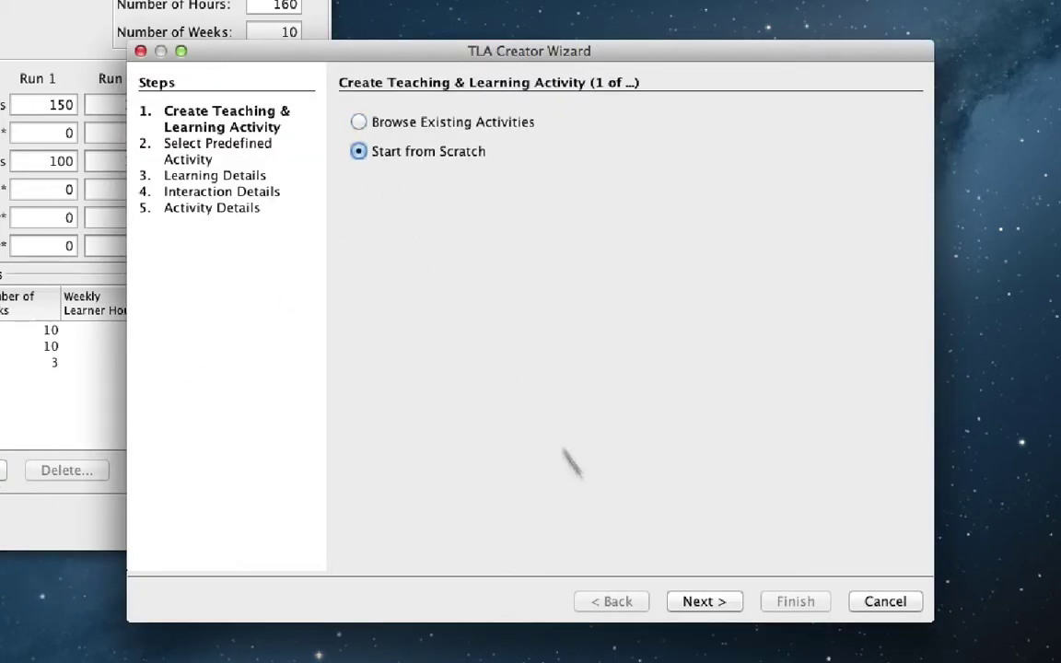
{"action": "left_click", "coordinate": [704, 601]}
{"action": "type", "text": "Exam"}
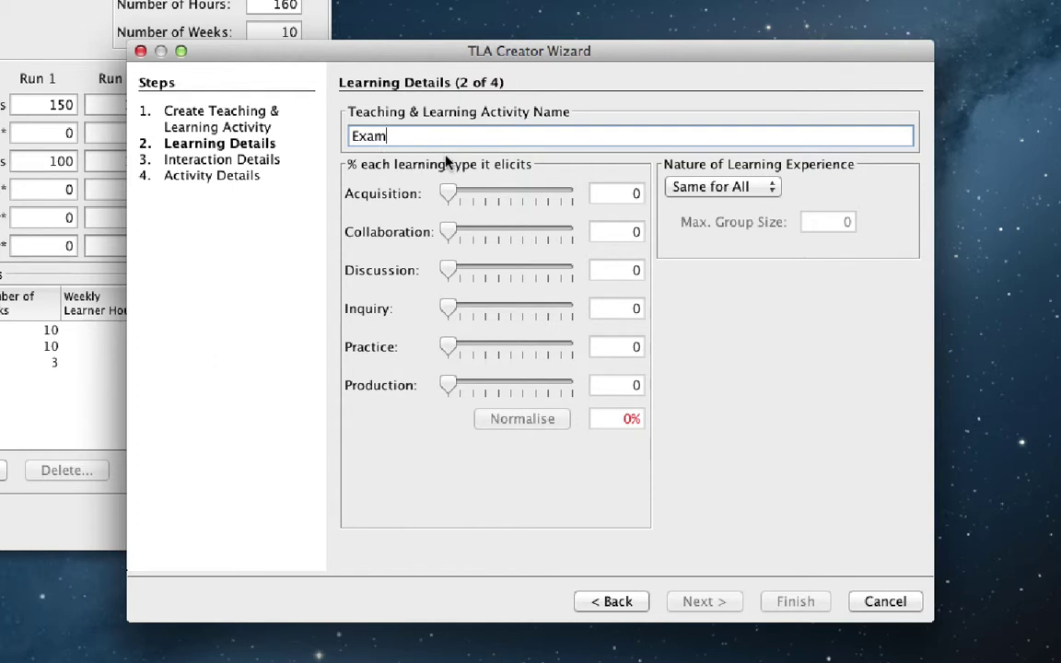
{"action": "key", "text": "Tab"}
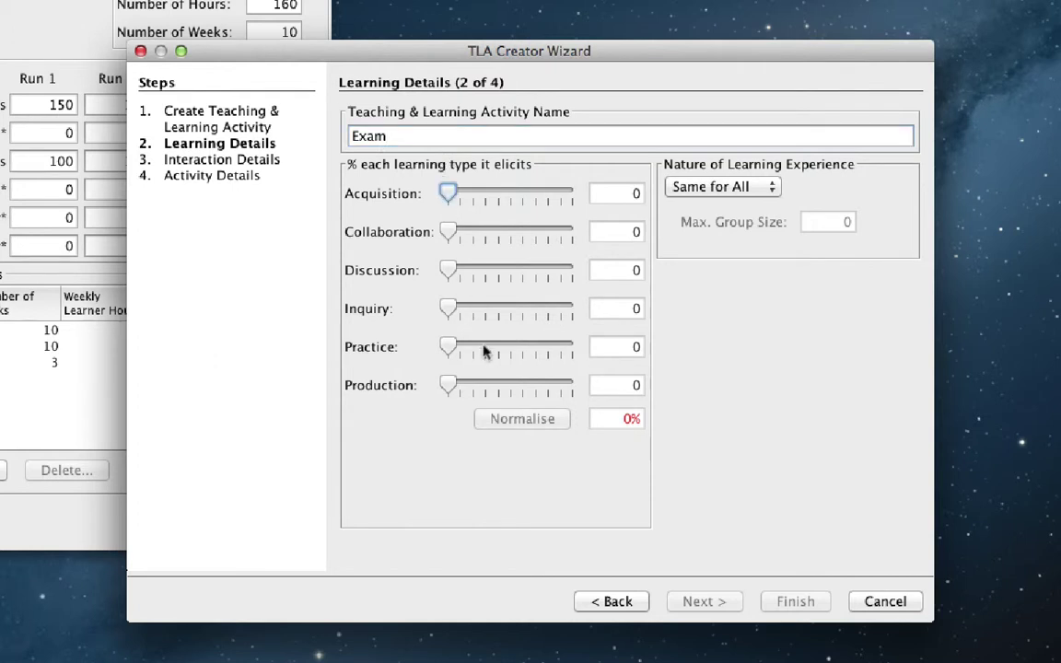
Set the Exam to Personalised, with Practice and Production normalised to 38% and 62%.
{"action": "left_click_drag", "start_coordinate": [450, 385], "coordinate": [559, 385]}
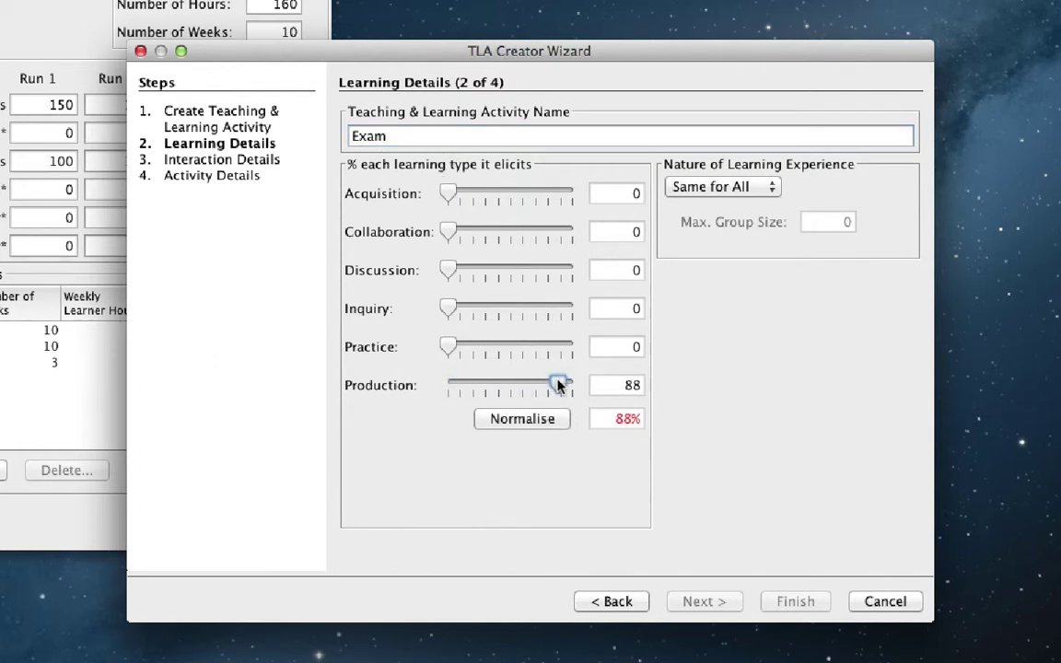
{"action": "left_click_drag", "start_coordinate": [458, 348], "coordinate": [515, 348]}
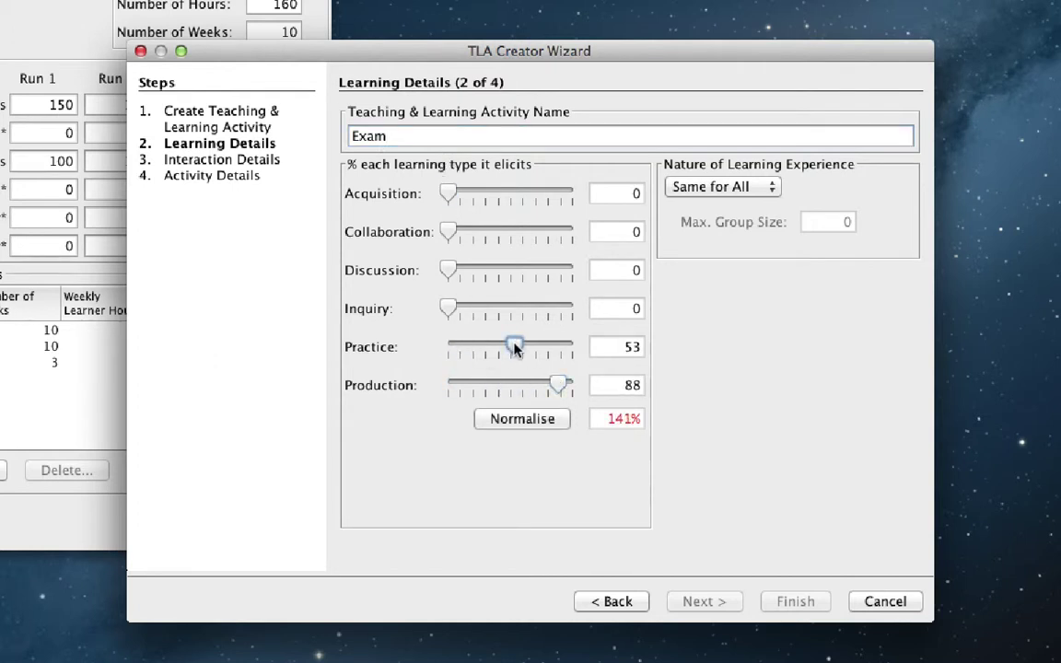
{"action": "left_click", "coordinate": [705, 189]}
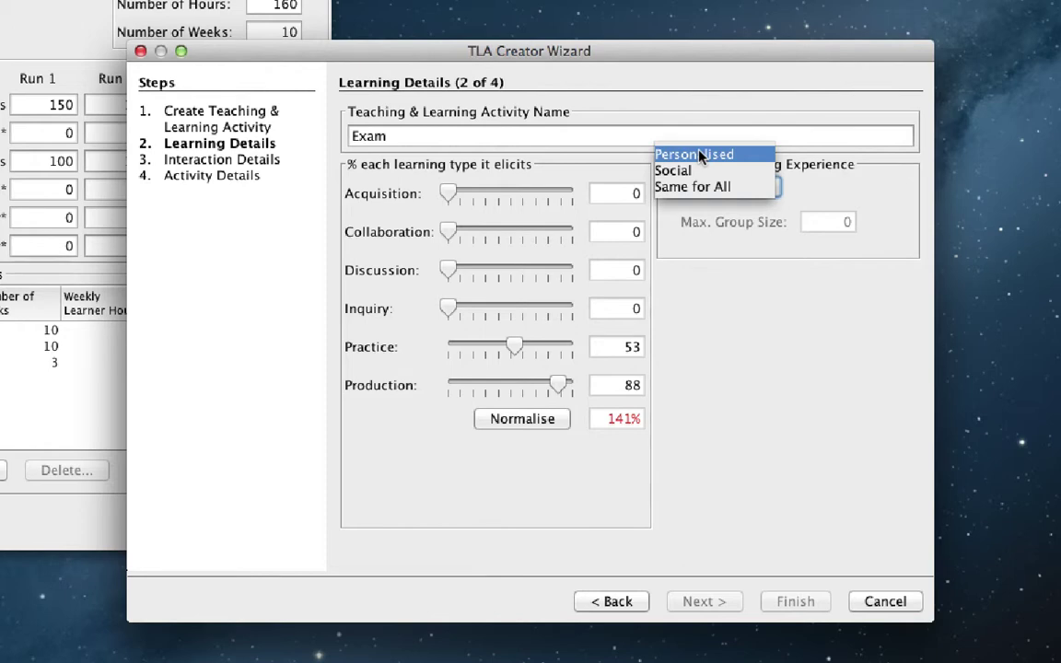
{"action": "left_click", "coordinate": [701, 157]}
{"action": "left_click", "coordinate": [530, 422]}
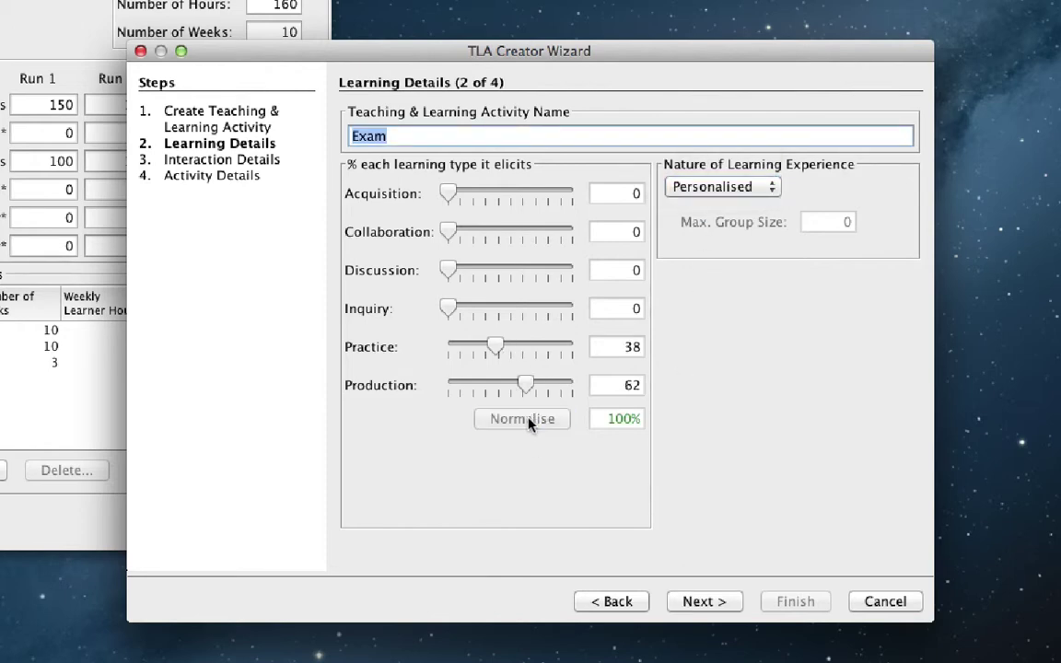
Give the Exam tutor feedback and mark it location-specific and time-specific.
{"action": "left_click", "coordinate": [705, 604]}
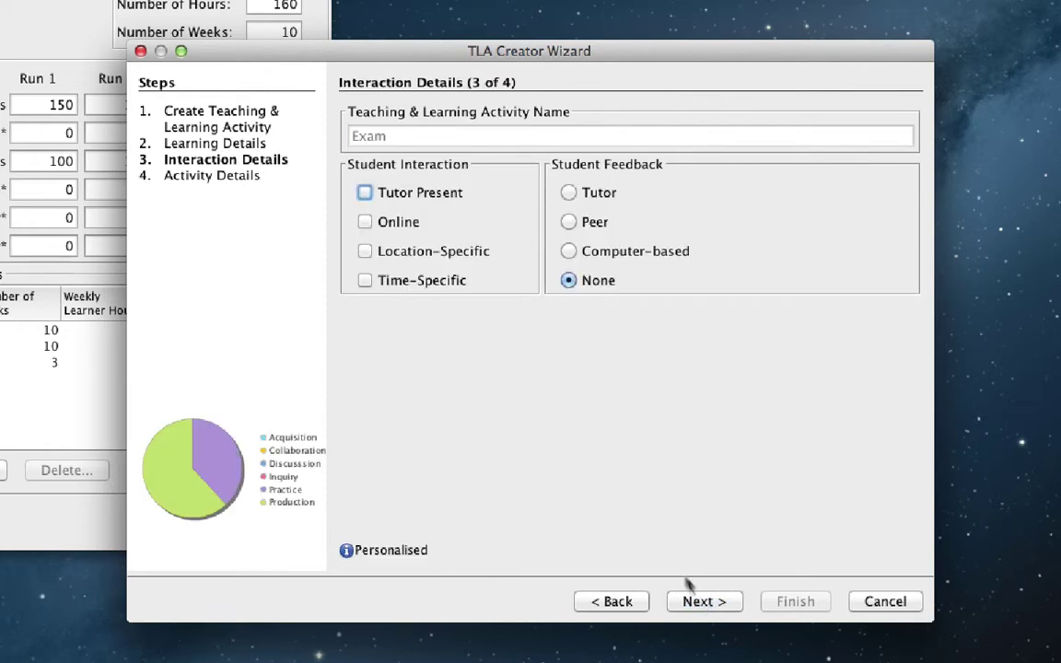
{"action": "left_click", "coordinate": [586, 199]}
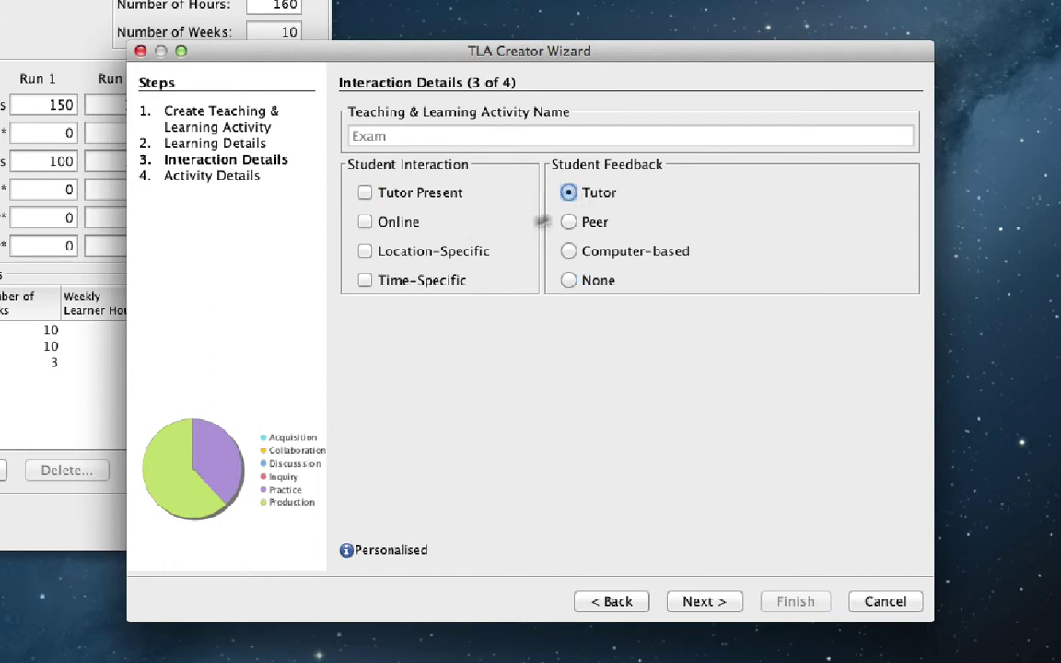
{"action": "left_click", "coordinate": [433, 254]}
{"action": "left_click", "coordinate": [396, 284]}
Set the Exam to 20 non-weekly learner hours and finish it.
{"action": "left_click", "coordinate": [705, 602]}
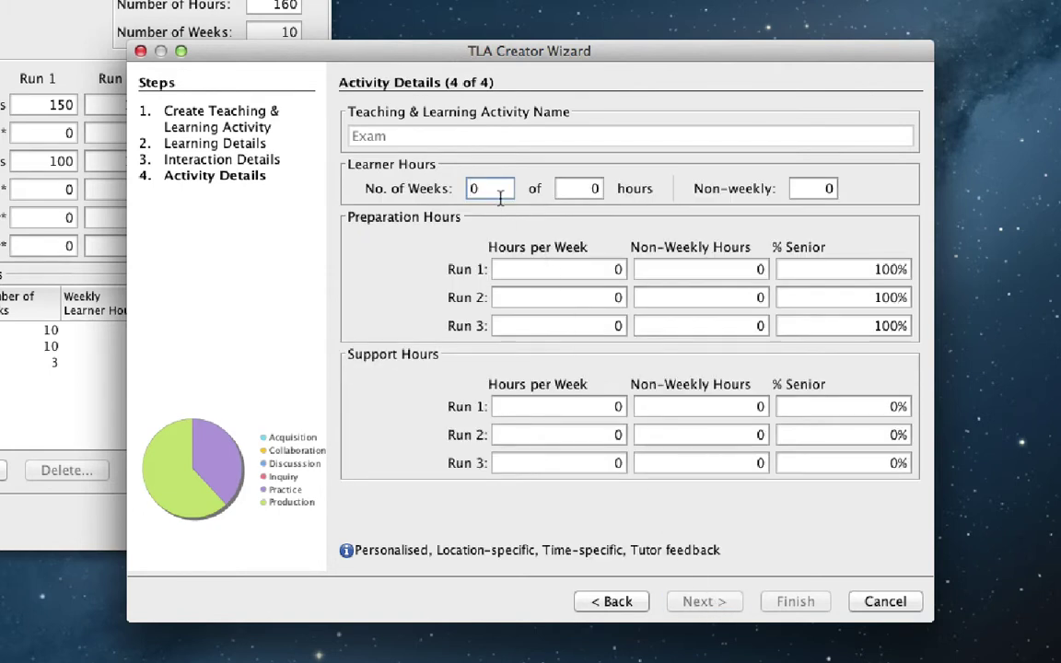
{"action": "left_click", "coordinate": [827, 188]}
{"action": "key", "text": "Tab"}
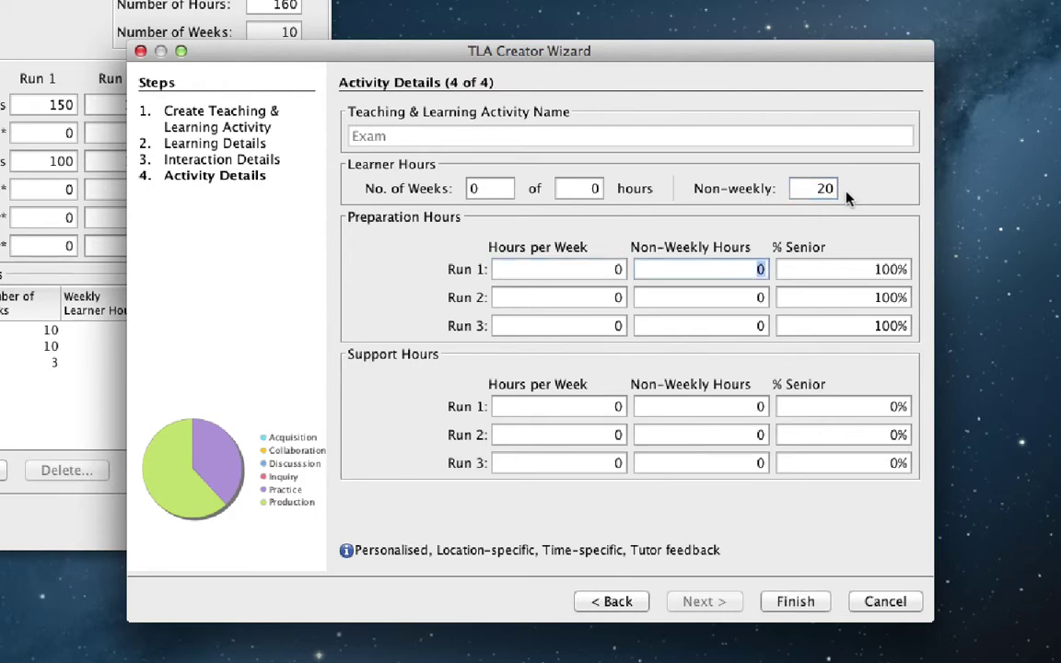
{"action": "left_click", "coordinate": [795, 602]}
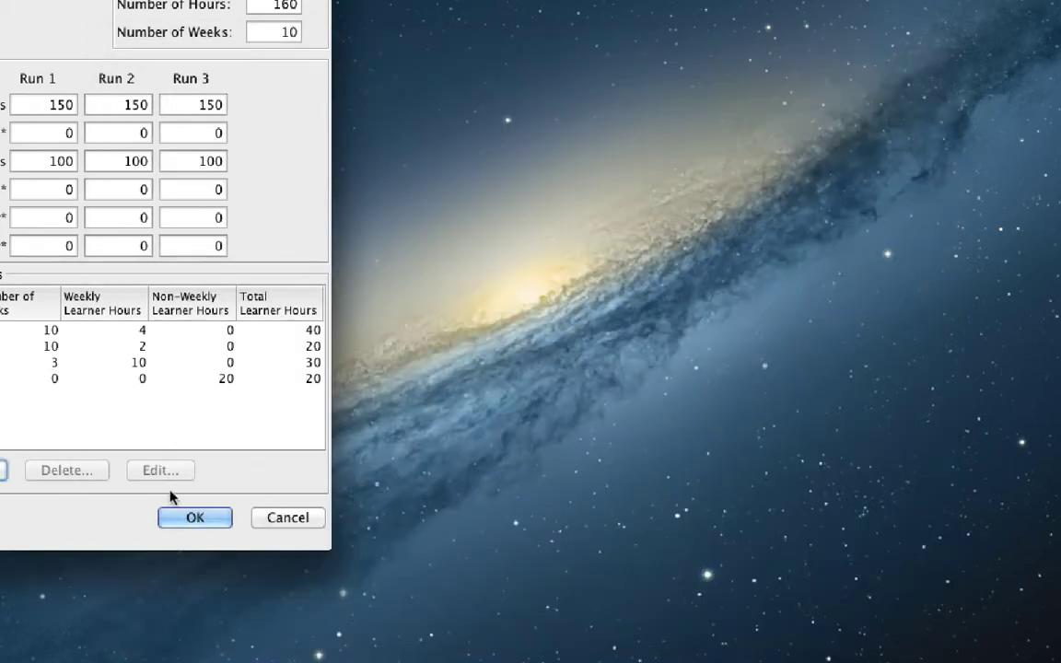
Confirm the module's activities and read the Learning Types and Learning Experiences chart values.
{"action": "left_click", "coordinate": [195, 518]}
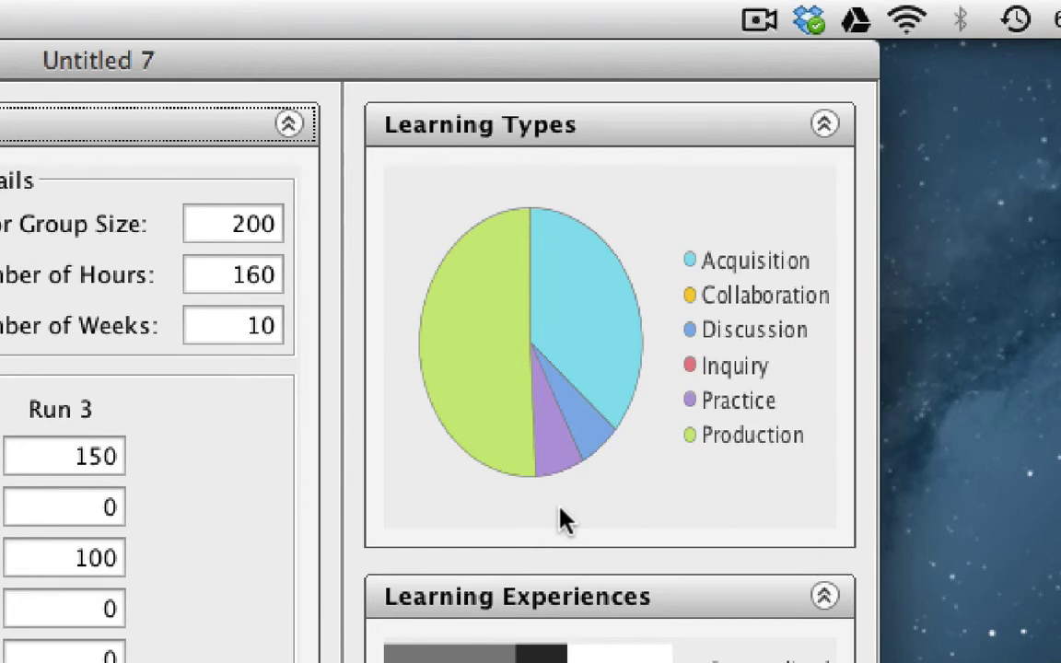
{"action": "mouse_move", "coordinate": [475, 409]}
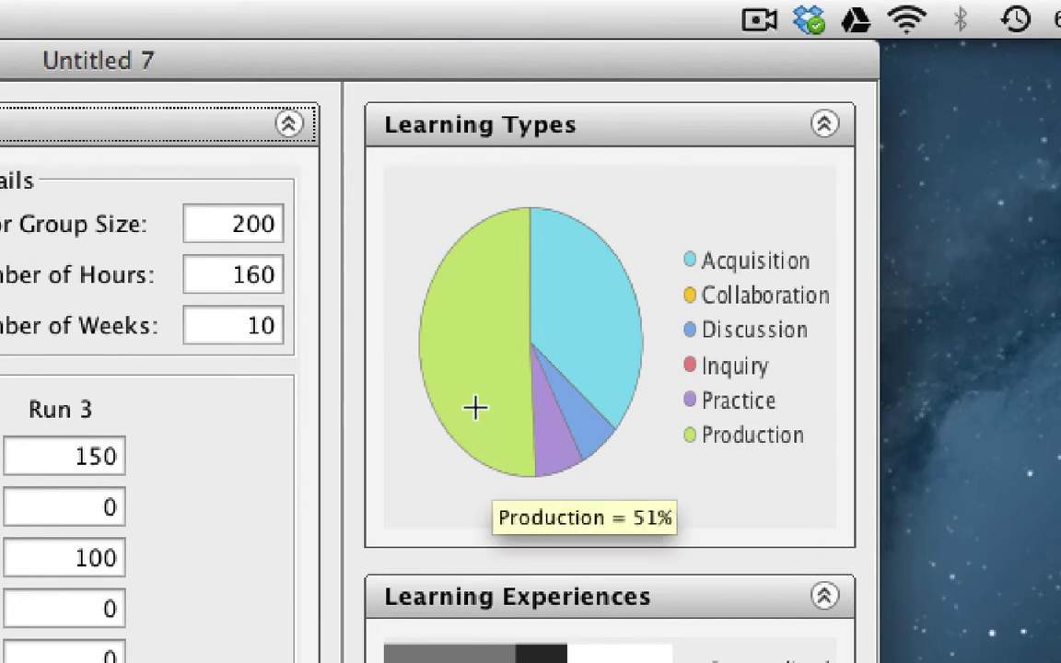
{"action": "mouse_move", "coordinate": [550, 341]}
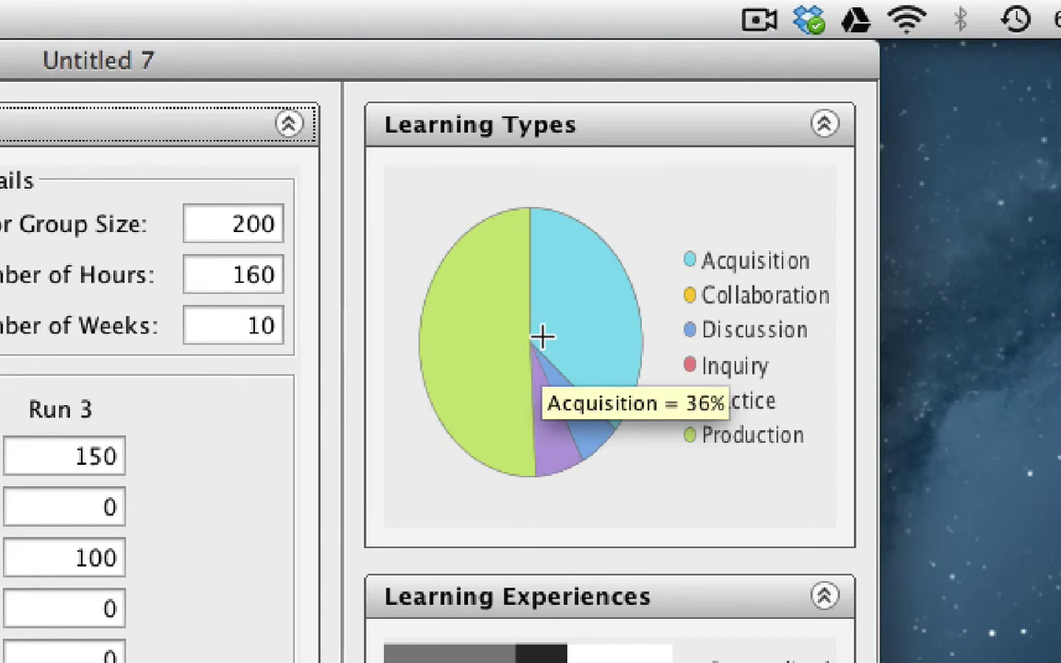
{"action": "mouse_move", "coordinate": [553, 441]}
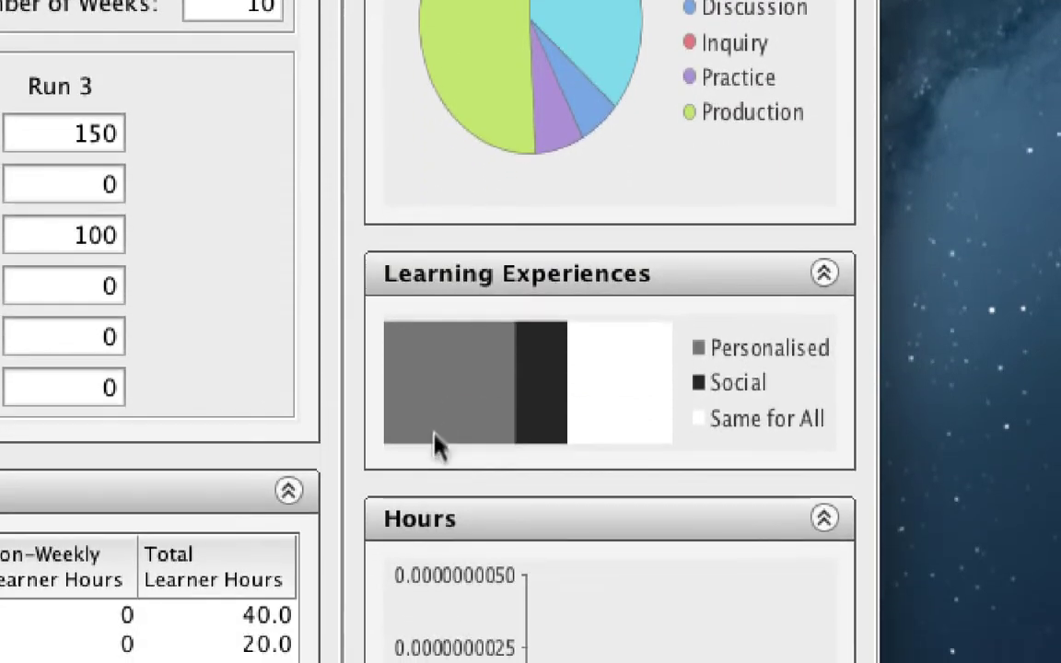
{"action": "mouse_move", "coordinate": [435, 407]}
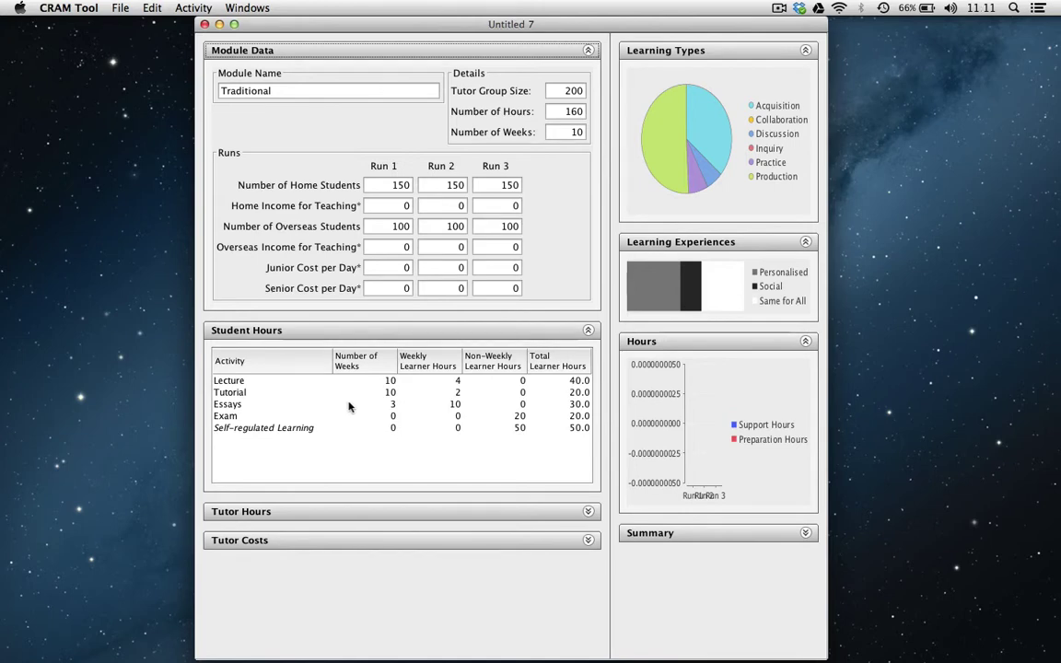
Adjust the Tutorial's Practice and Discussion sliders, normalise to 28/28/44 and save.
{"action": "double_click", "coordinate": [291, 393]}
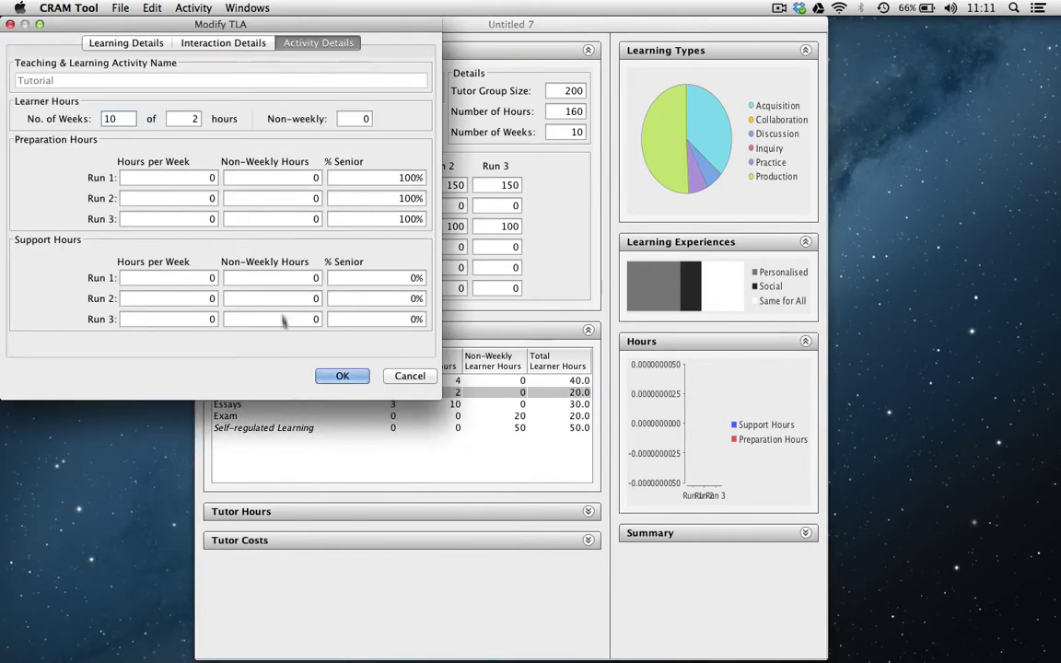
{"action": "left_click", "coordinate": [125, 42]}
{"action": "left_click_drag", "start_coordinate": [90, 236], "coordinate": [108, 236]}
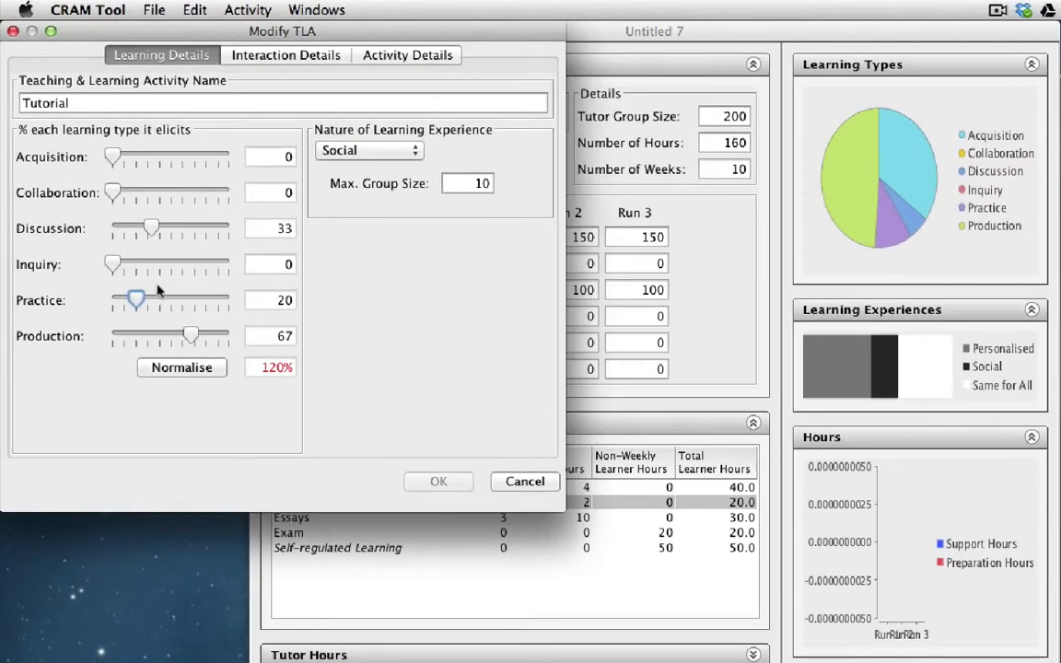
{"action": "left_click_drag", "start_coordinate": [126, 279], "coordinate": [163, 301]}
{"action": "left_click_drag", "start_coordinate": [151, 228], "coordinate": [163, 232]}
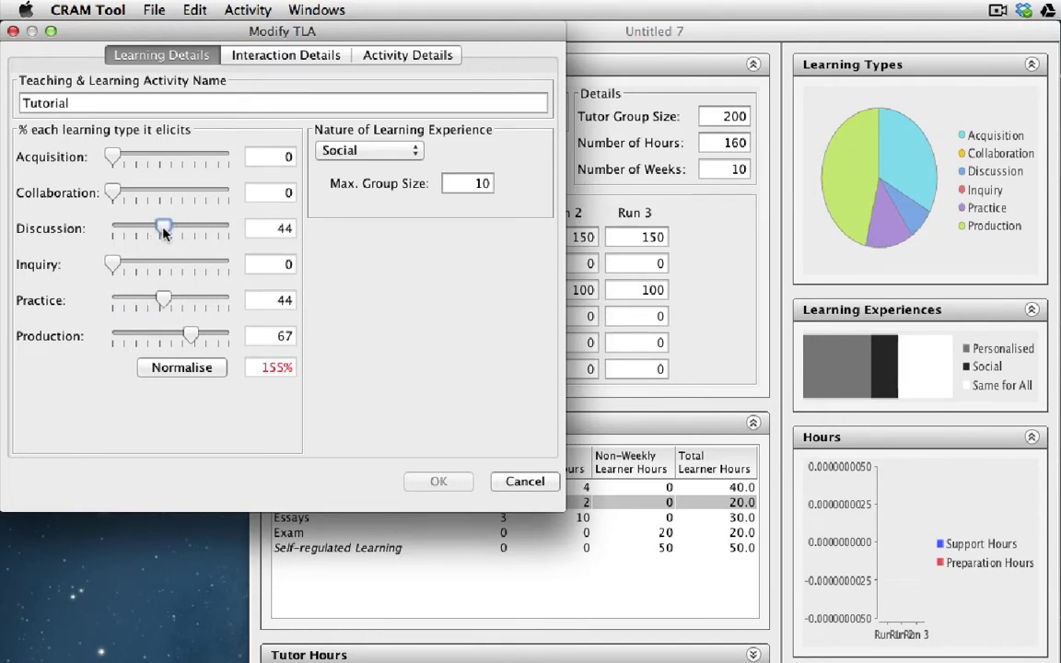
{"action": "left_click", "coordinate": [188, 367]}
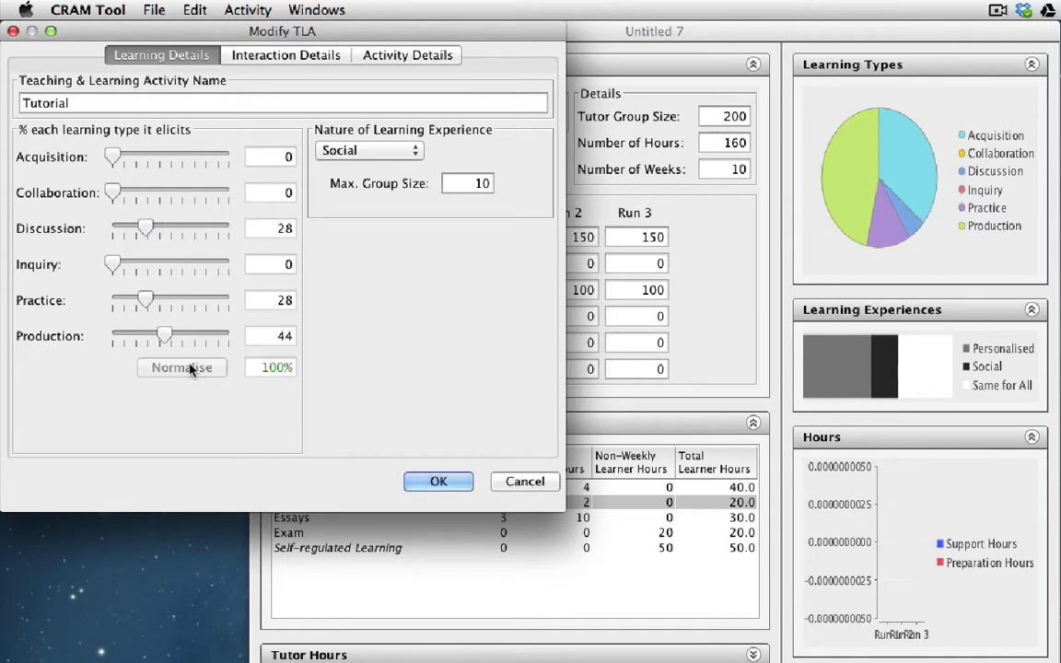
{"action": "left_click", "coordinate": [434, 481]}
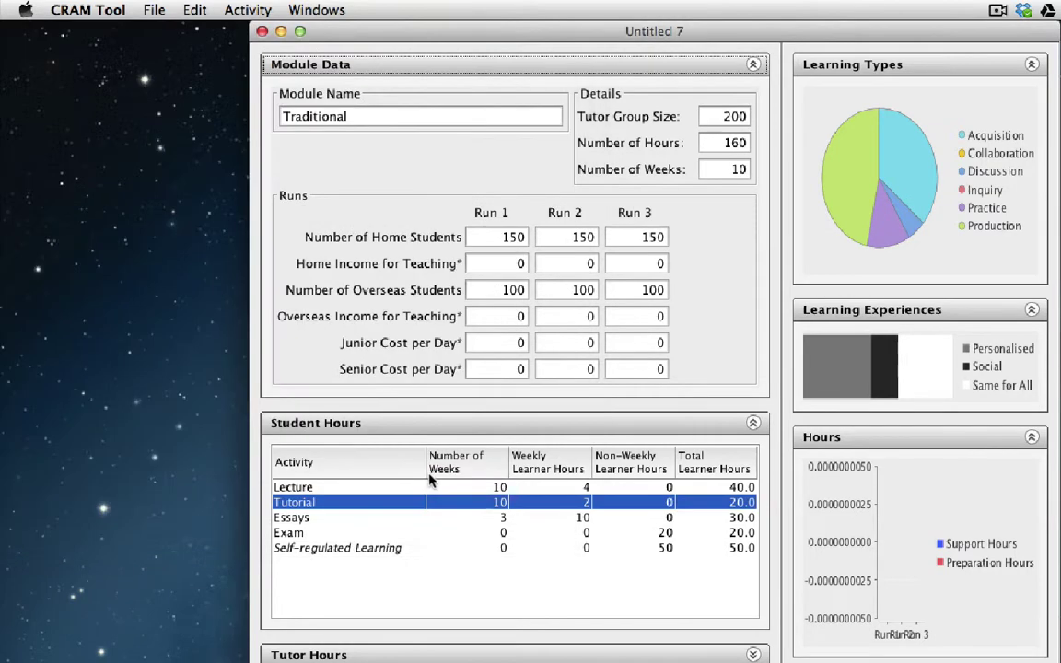
Increase the Exam's Practice share, normalise to 47% Practice and 53% Production, and save.
{"action": "double_click", "coordinate": [477, 532]}
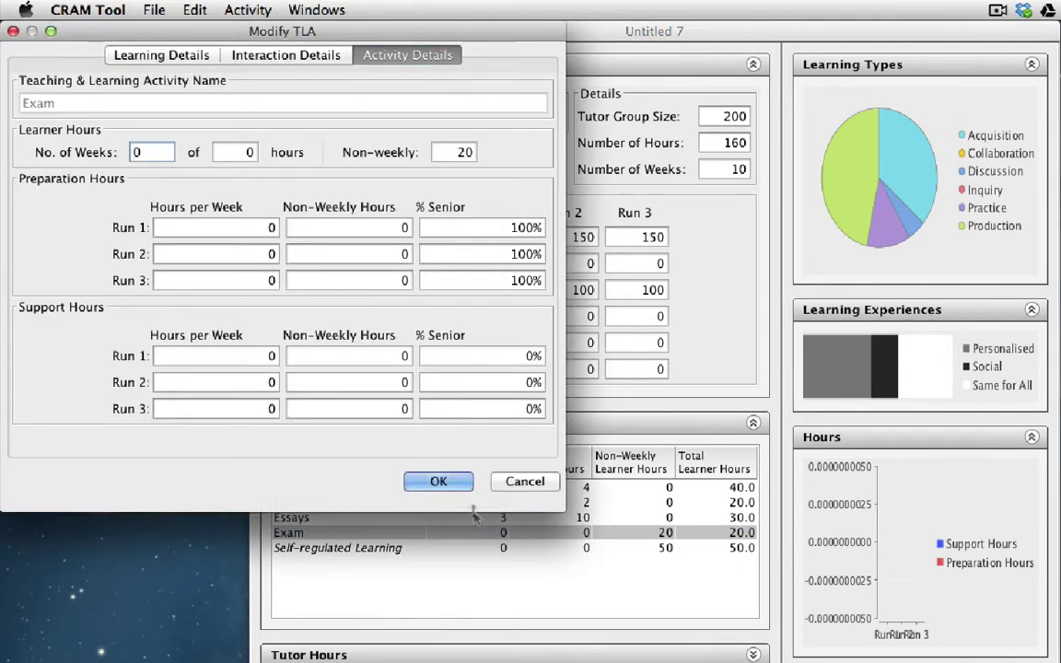
{"action": "left_click", "coordinate": [162, 57]}
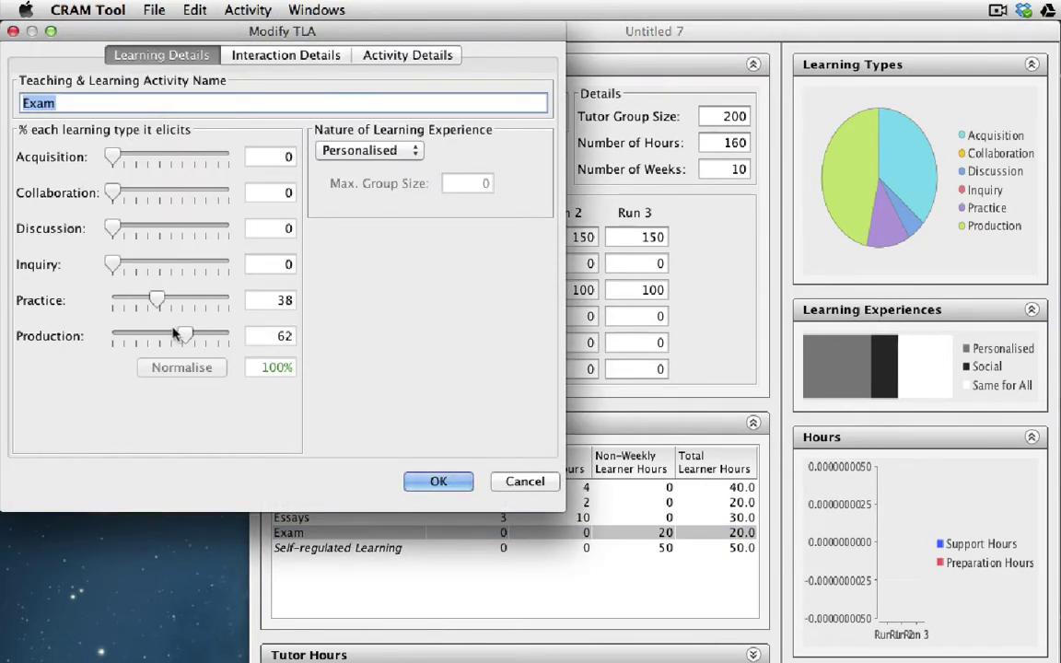
{"action": "left_click_drag", "start_coordinate": [158, 299], "coordinate": [176, 301]}
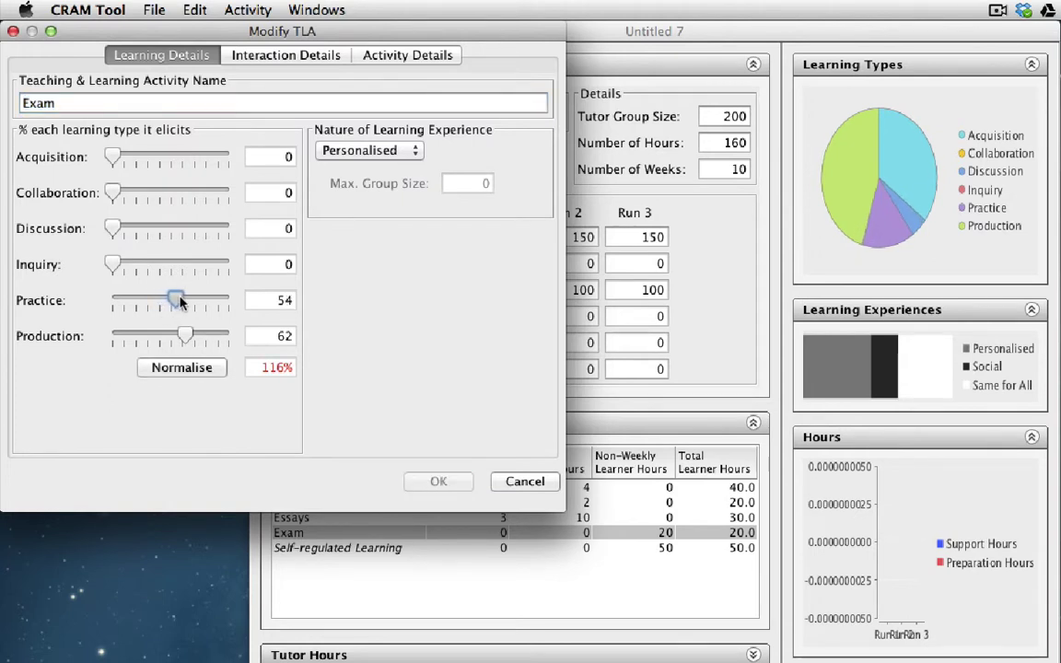
{"action": "left_click", "coordinate": [193, 368]}
{"action": "left_click", "coordinate": [449, 483]}
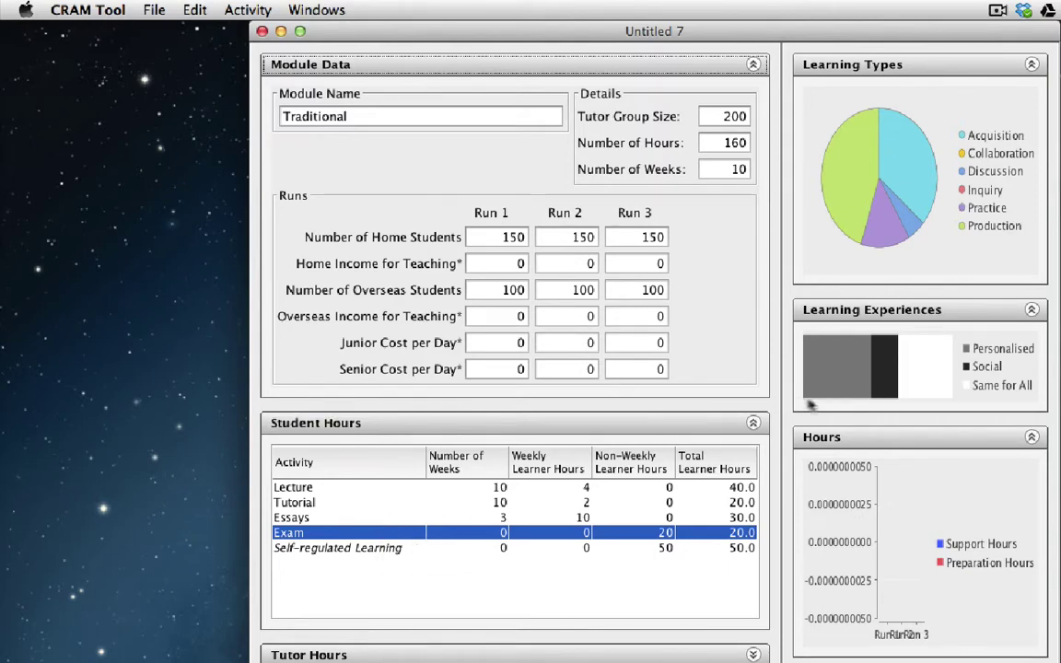
{"action": "mouse_move", "coordinate": [862, 197]}
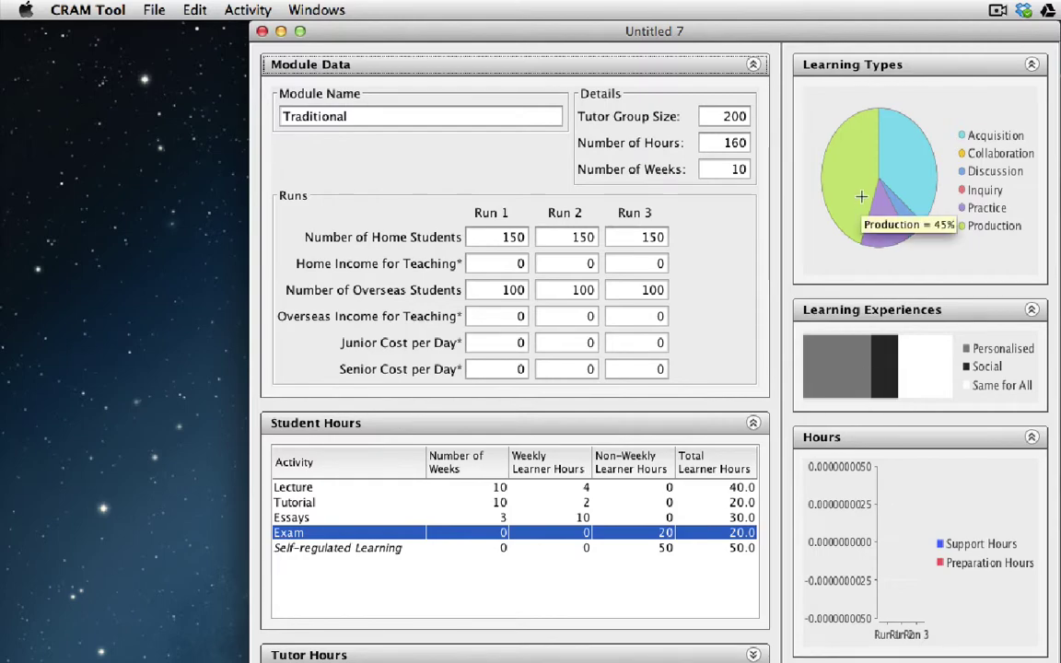